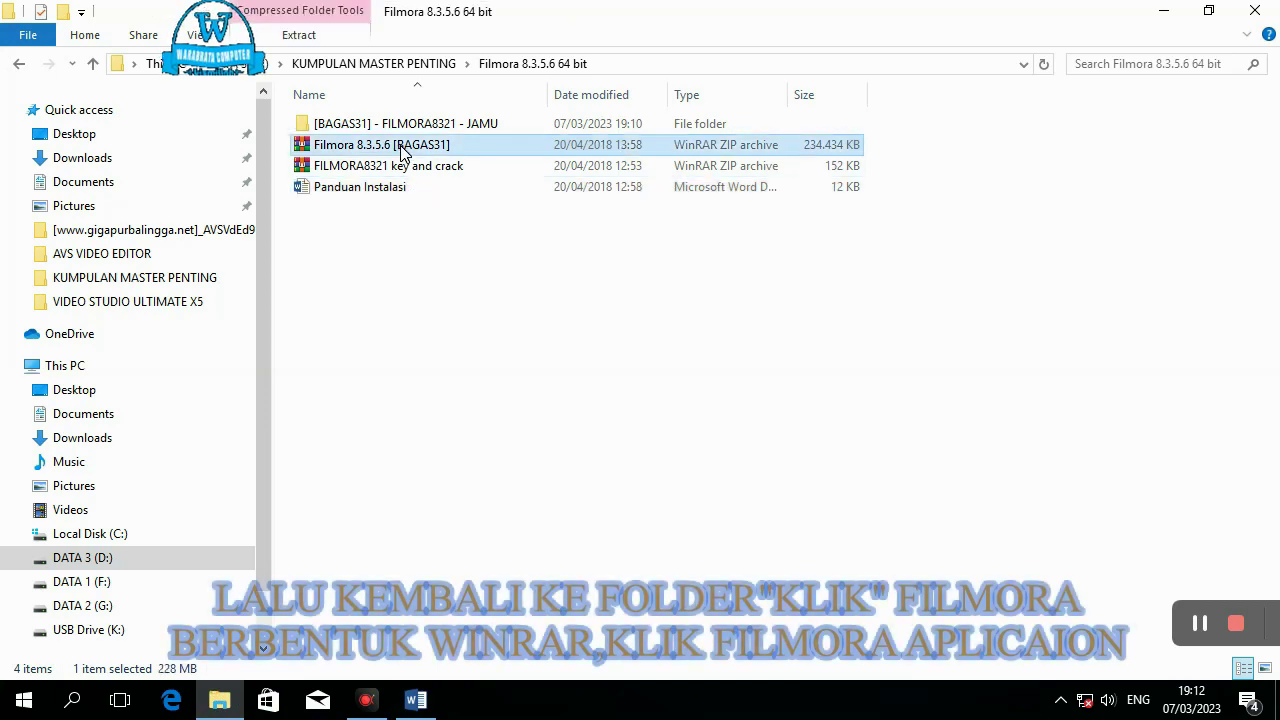
- Open the Filmora 8.3.5.6 [BAGAS31] archive and its folder, then run filmora_64bit_full846.exe
{"action": "left_click", "coordinate": [335, 238]}
{"action": "double_click", "coordinate": [335, 238]}
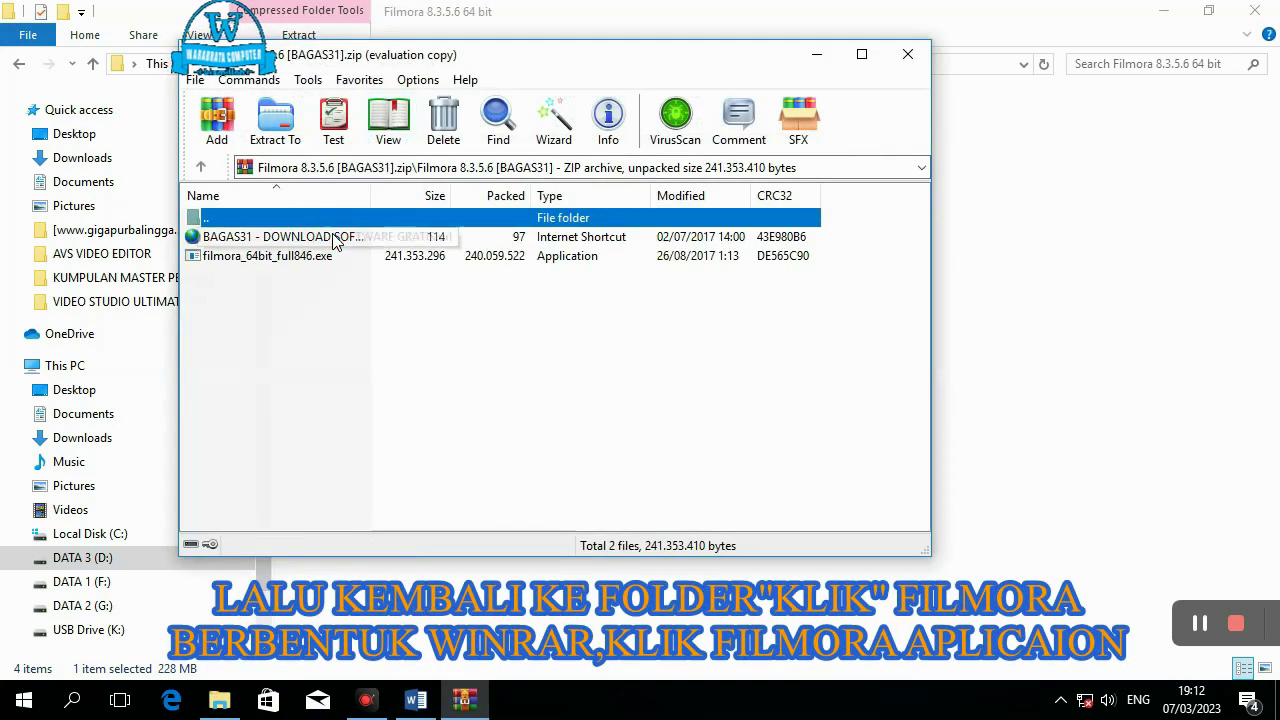
{"action": "double_click", "coordinate": [320, 256]}
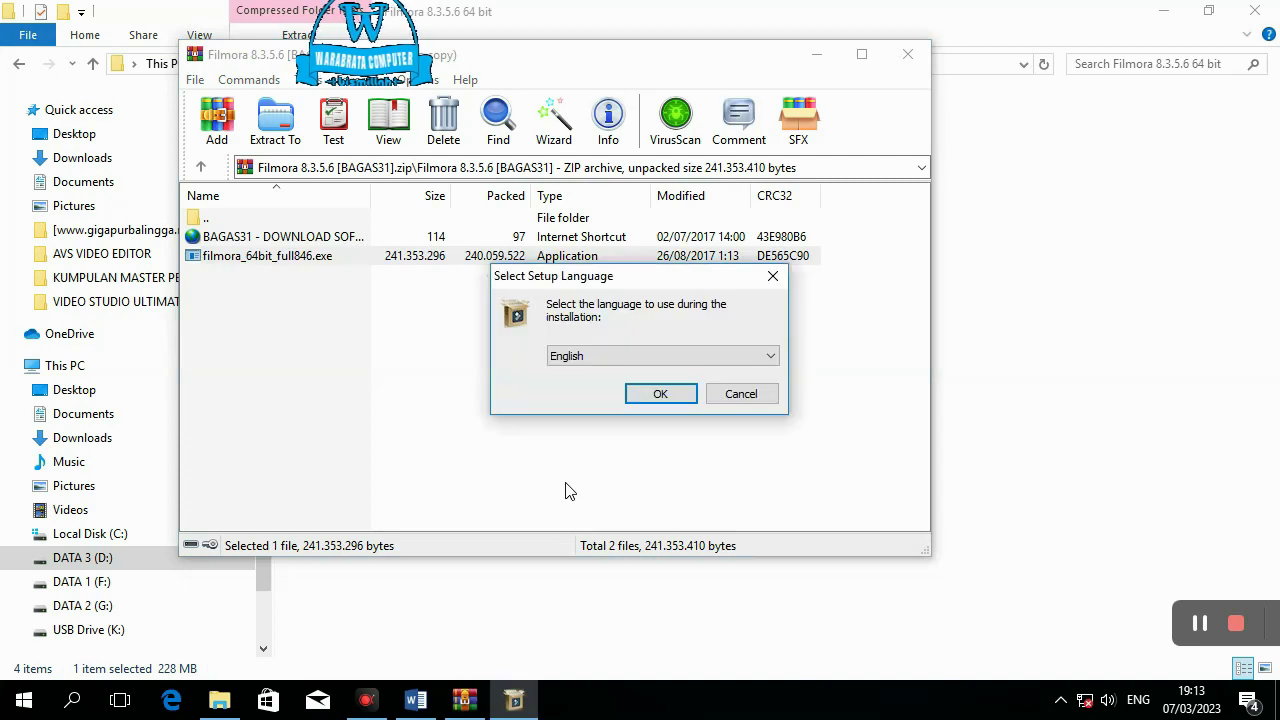
- Install Filmora in English with the licence agreement accepted, then launch it when setup finishes
{"action": "left_click", "coordinate": [660, 394]}
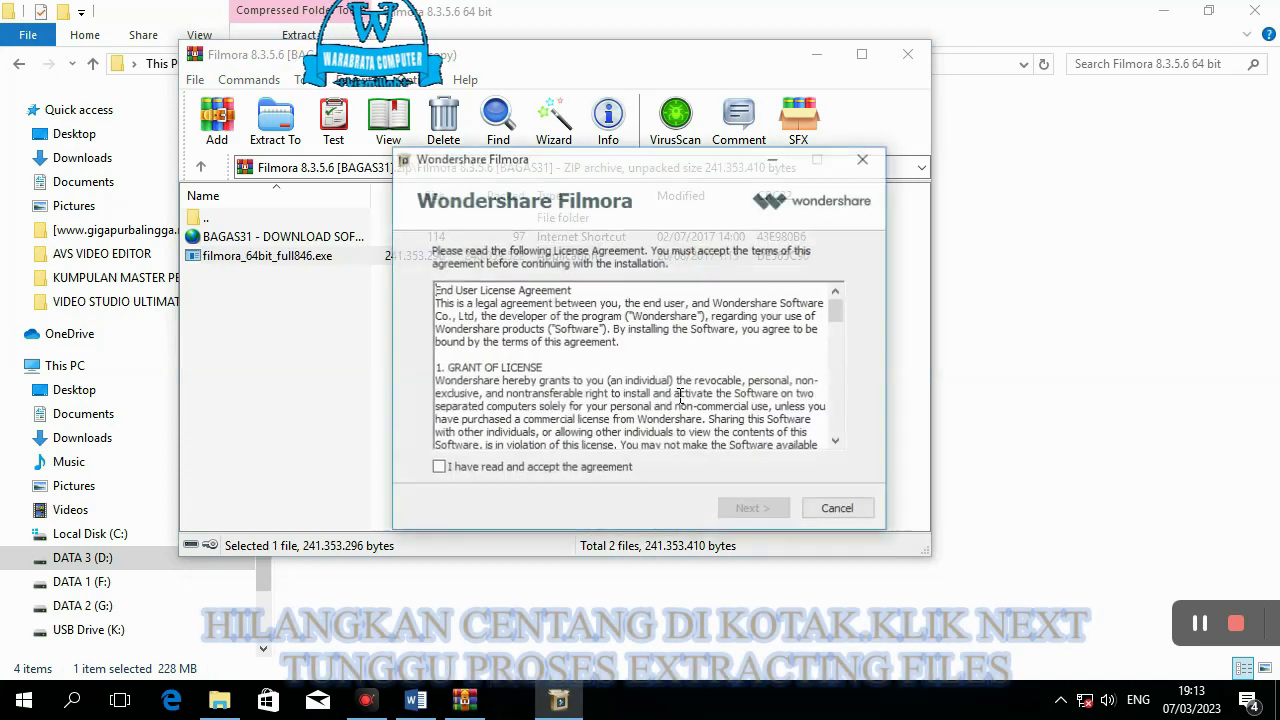
{"action": "left_click", "coordinate": [492, 470]}
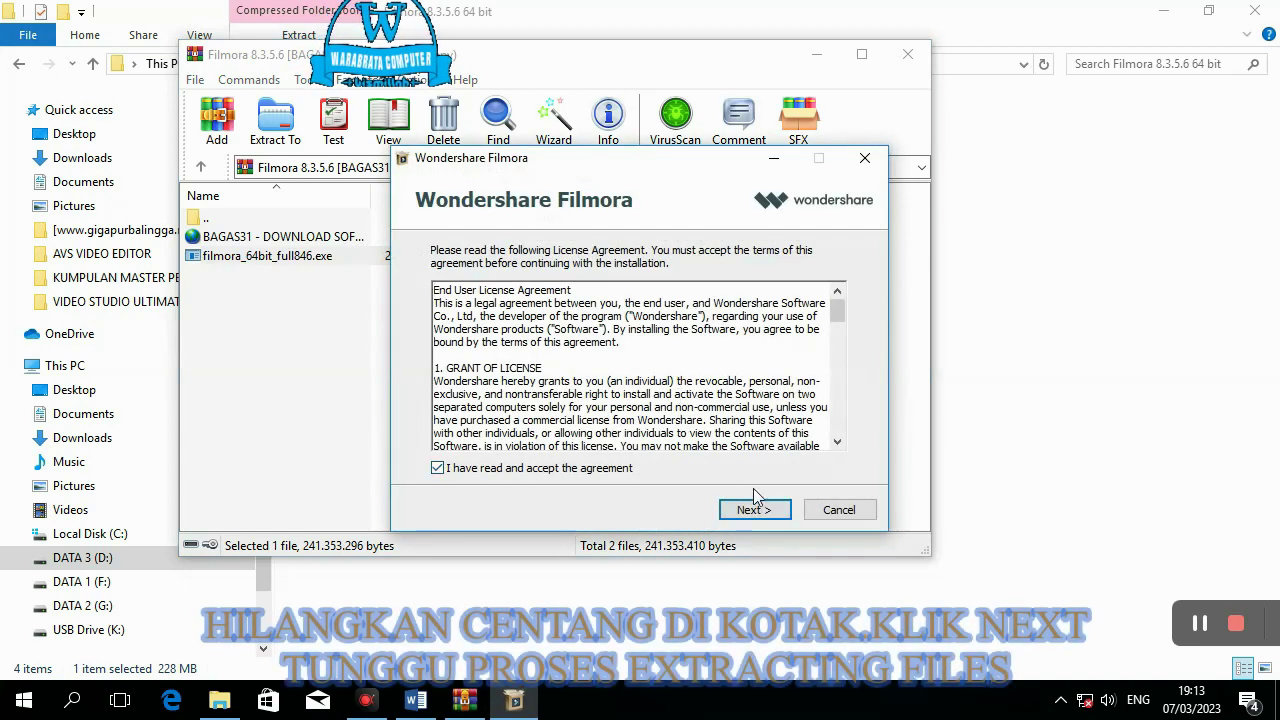
{"action": "left_click", "coordinate": [765, 509]}
{"action": "left_click", "coordinate": [778, 511]}
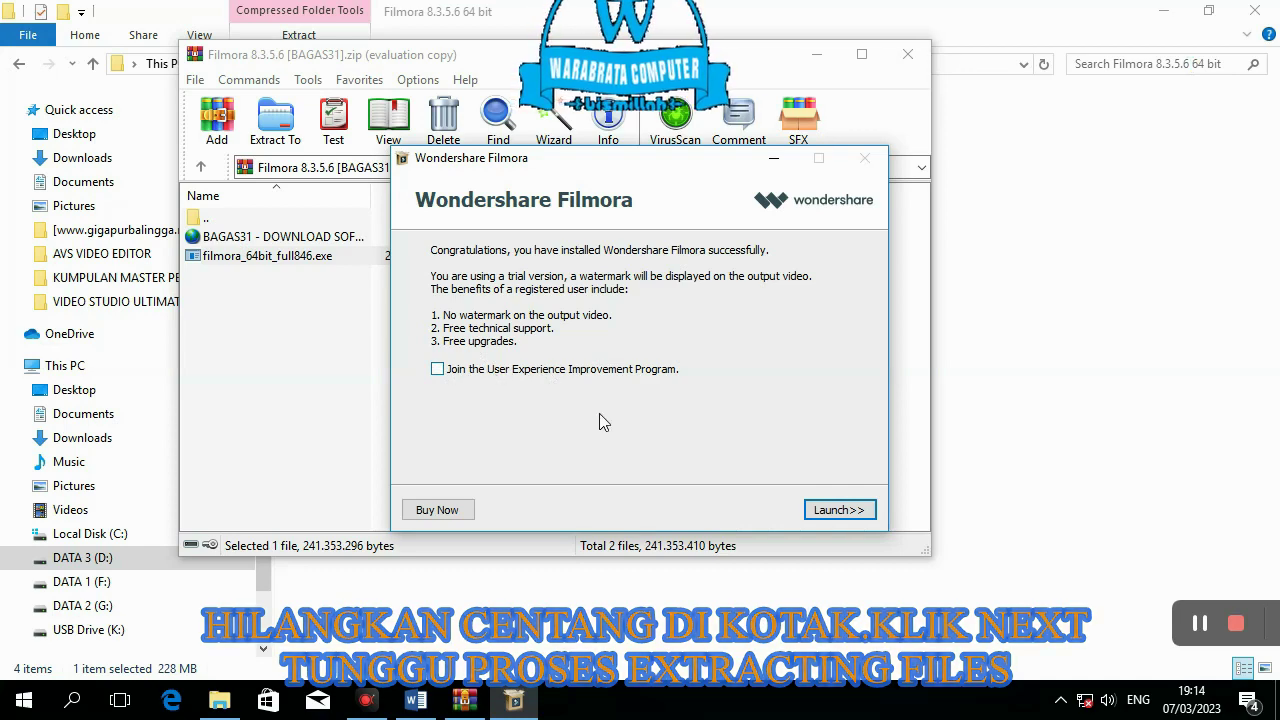
{"action": "left_click", "coordinate": [838, 510]}
- Close the Filmora archive and open FILMORA8321 key and crack.zip
{"action": "left_click", "coordinate": [908, 54]}
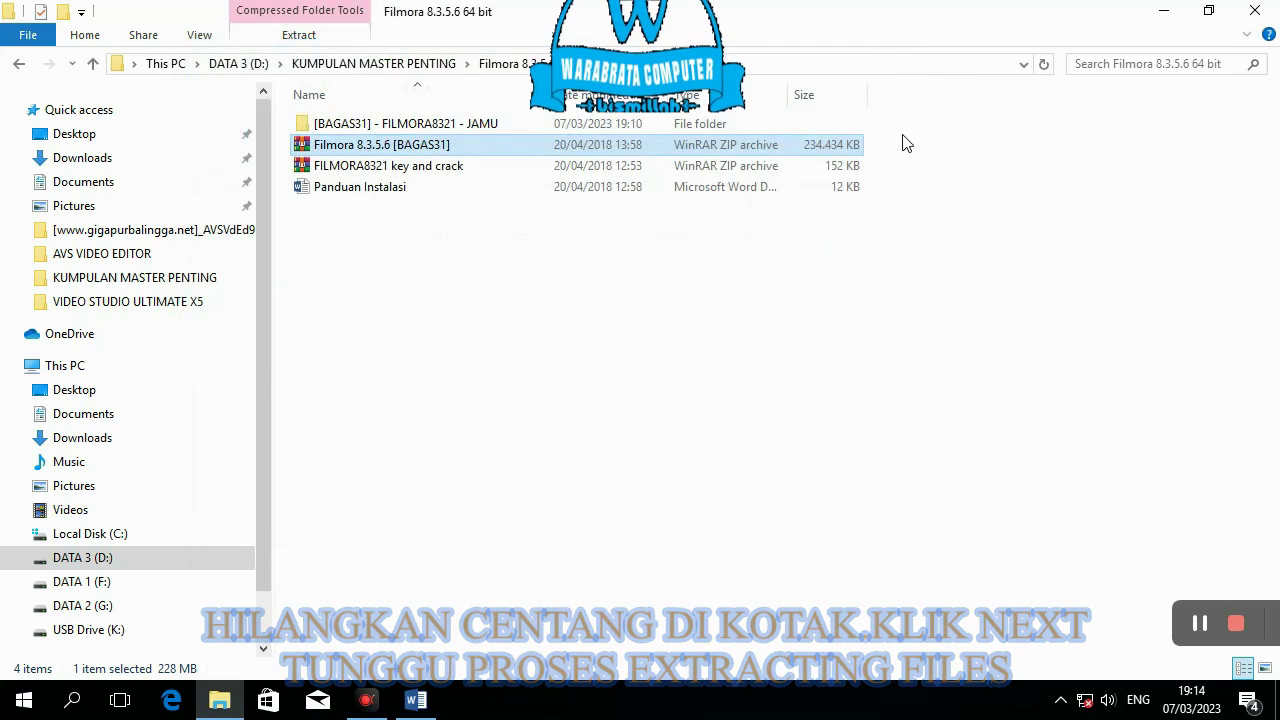
{"action": "double_click", "coordinate": [420, 168]}
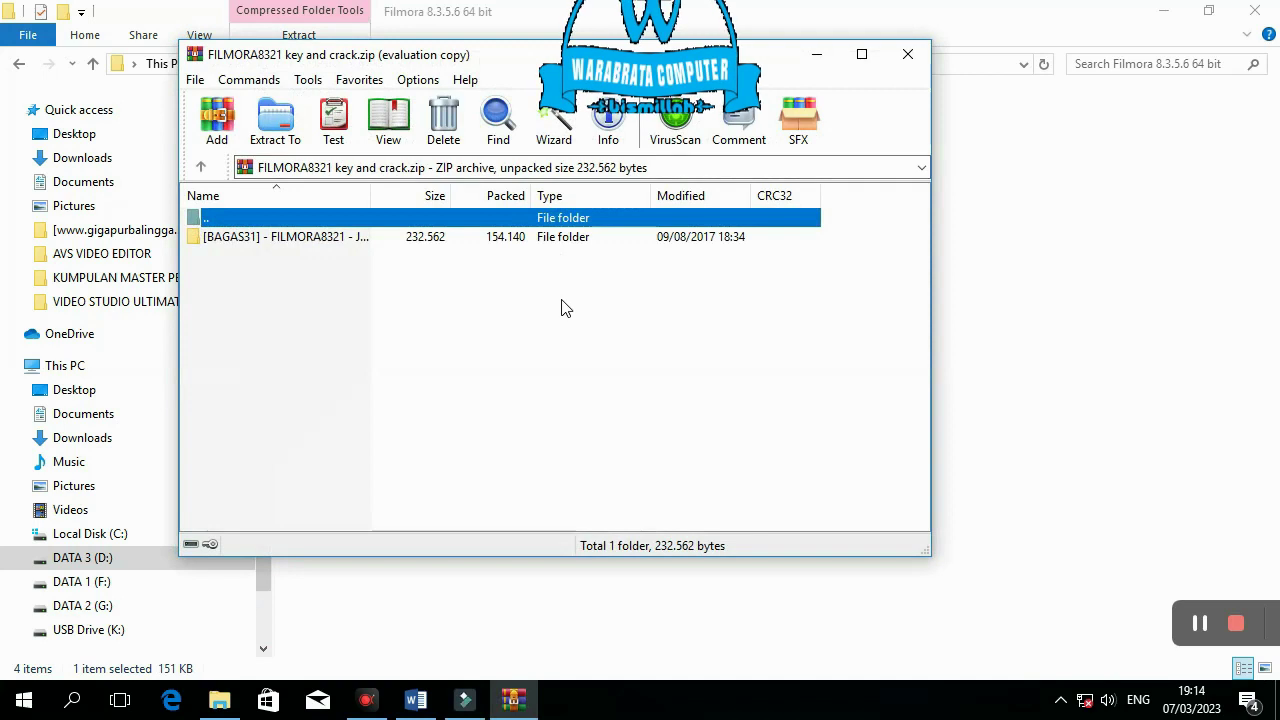
{"action": "left_click", "coordinate": [465, 700]}
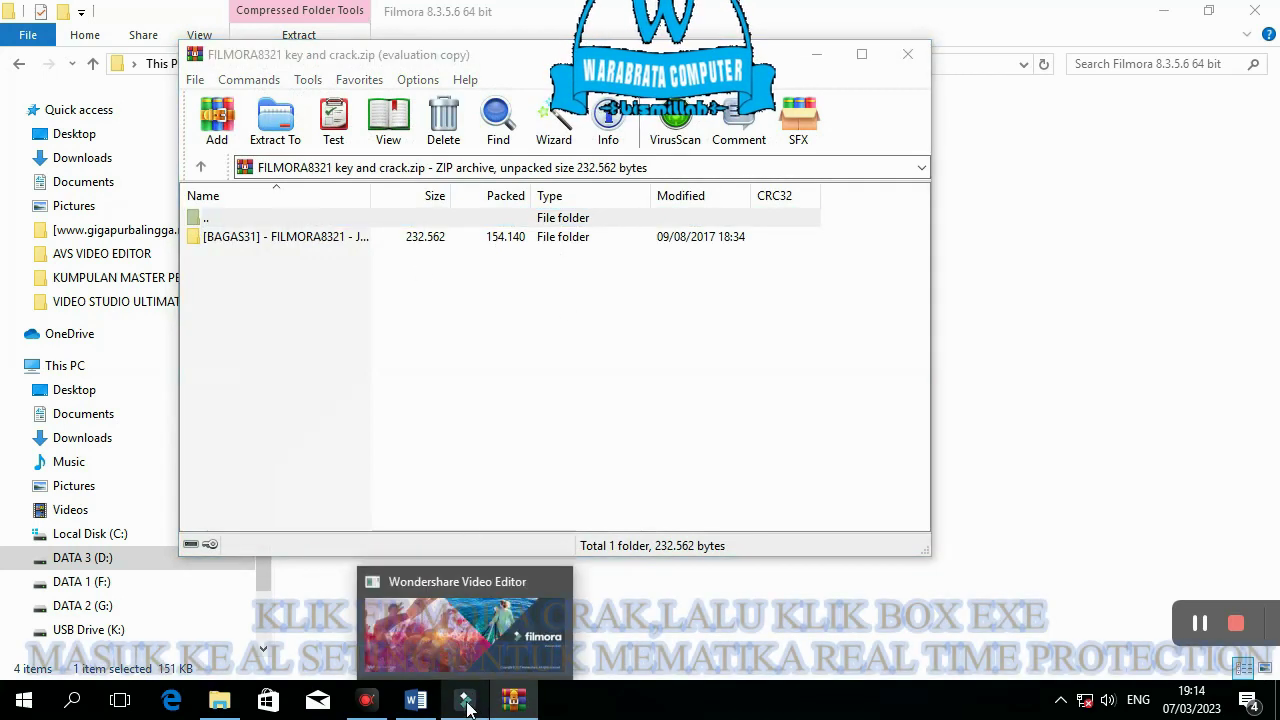
- Minimize Explorer, WinRAR and the Word guide, close Filmora, and restore the crack archive
{"action": "left_click", "coordinate": [1163, 11]}
{"action": "left_click", "coordinate": [821, 56]}
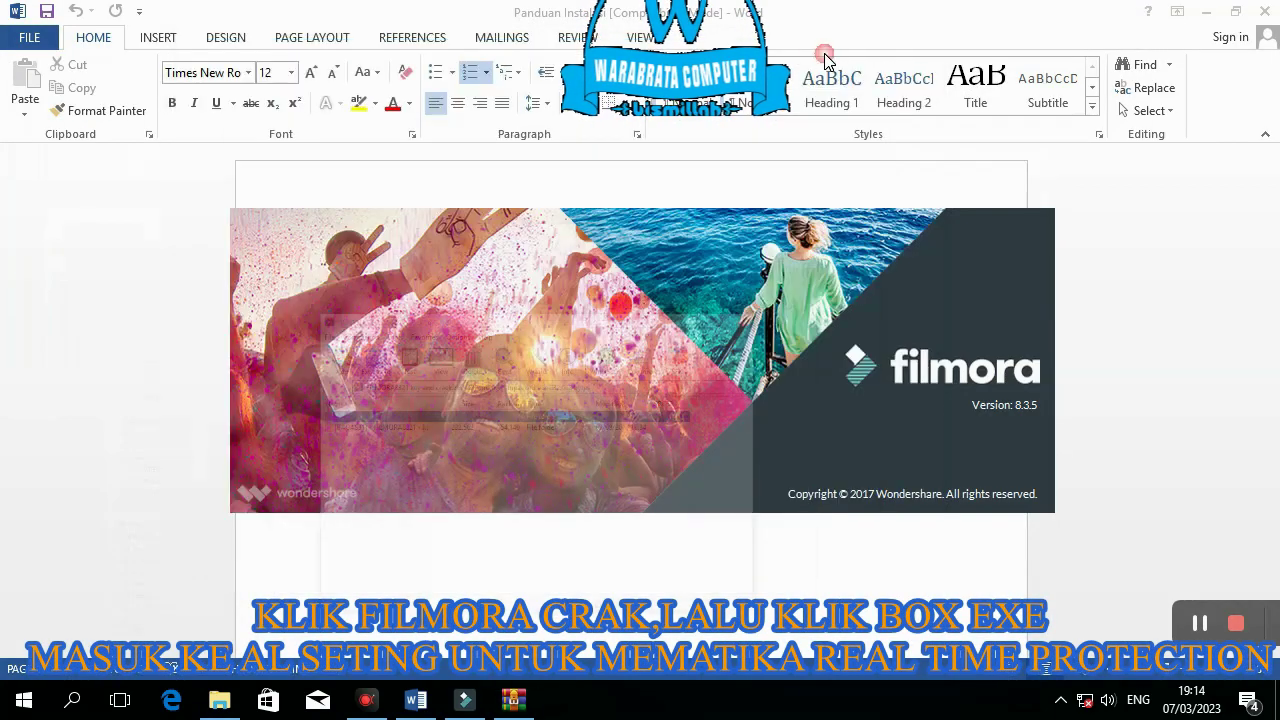
{"action": "left_click", "coordinate": [1205, 12]}
{"action": "left_click", "coordinate": [1046, 101]}
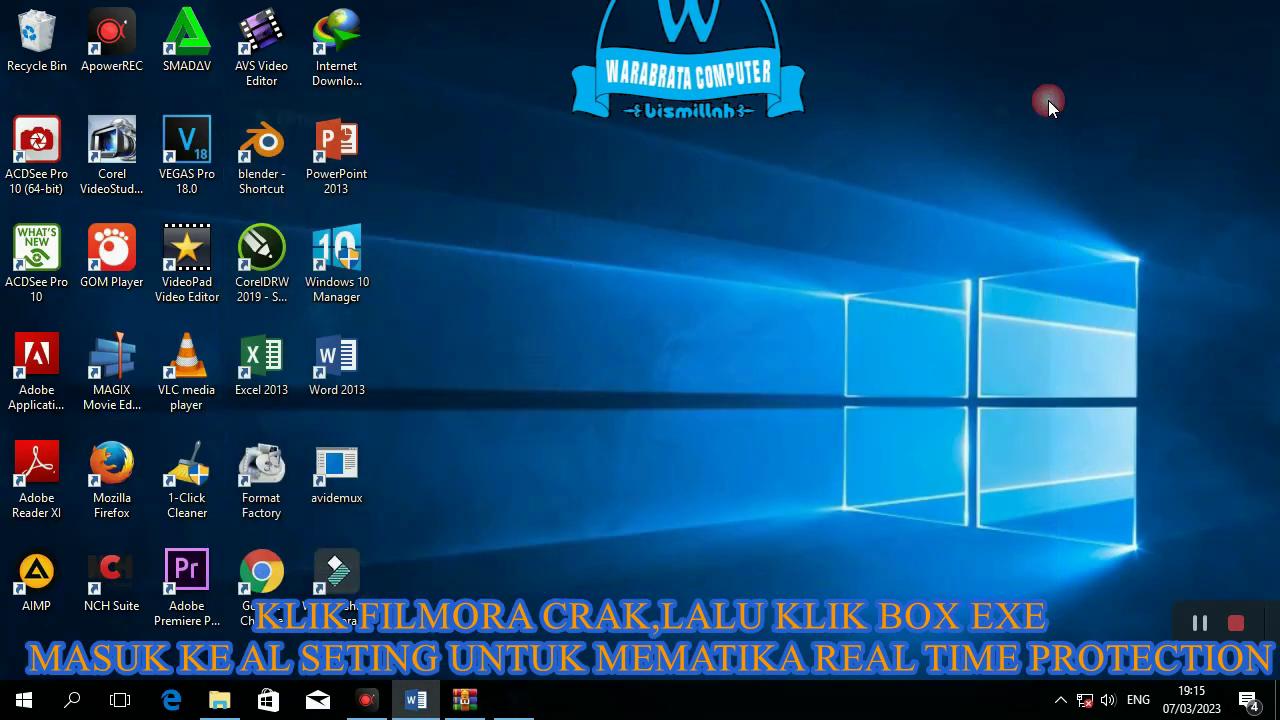
{"action": "left_click", "coordinate": [464, 700]}
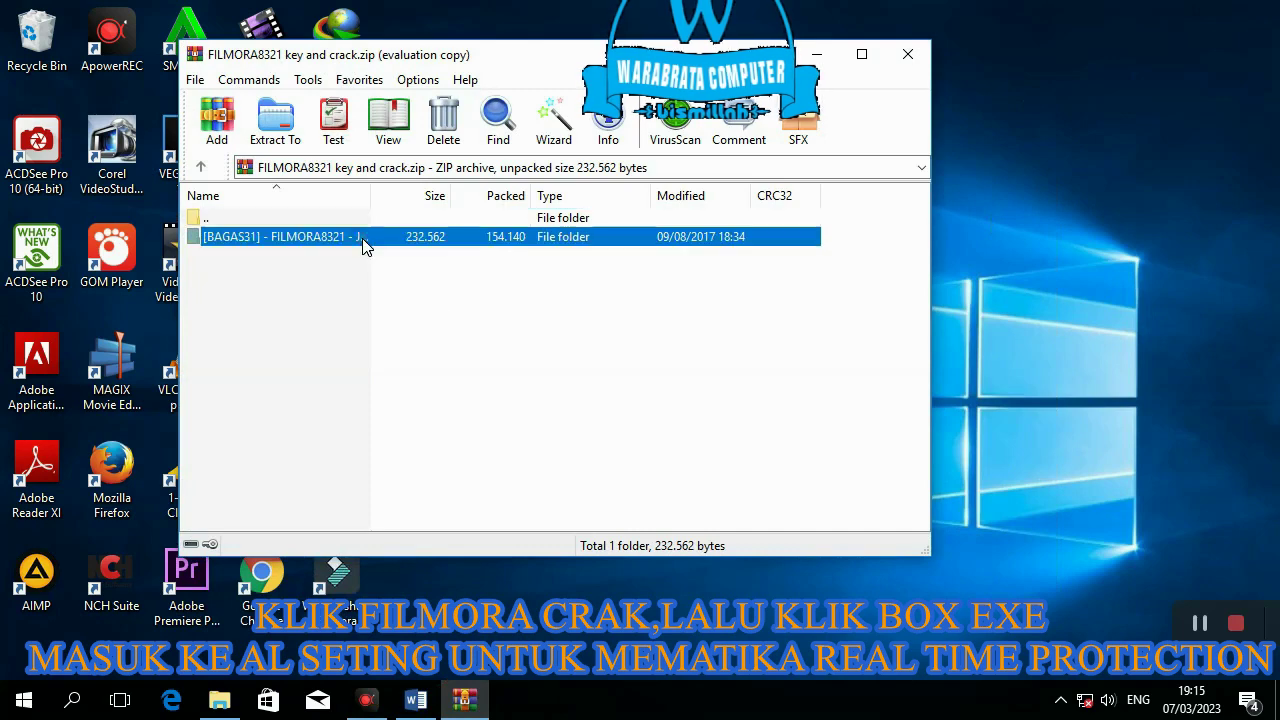
- Run Block host.exe from the [BAGAS31] crack folder and dismiss the diagnostic messages
{"action": "double_click", "coordinate": [363, 240]}
{"action": "double_click", "coordinate": [297, 262]}
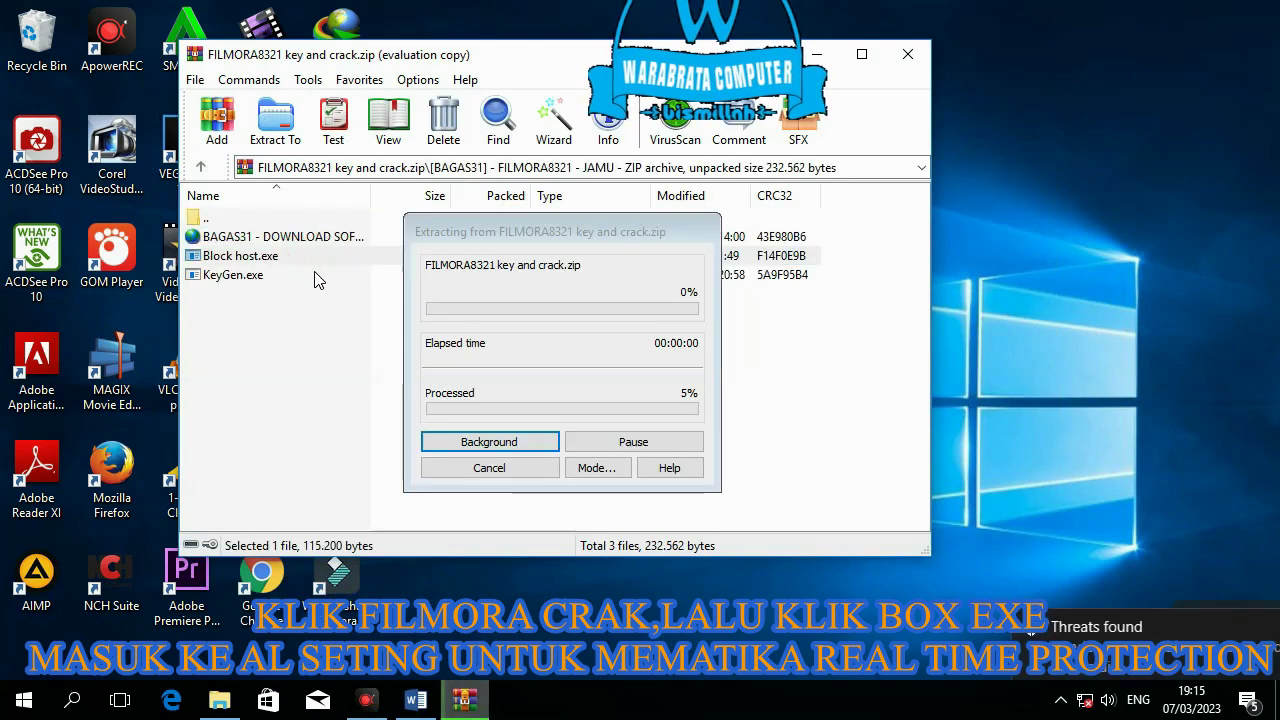
{"action": "left_click", "coordinate": [207, 366]}
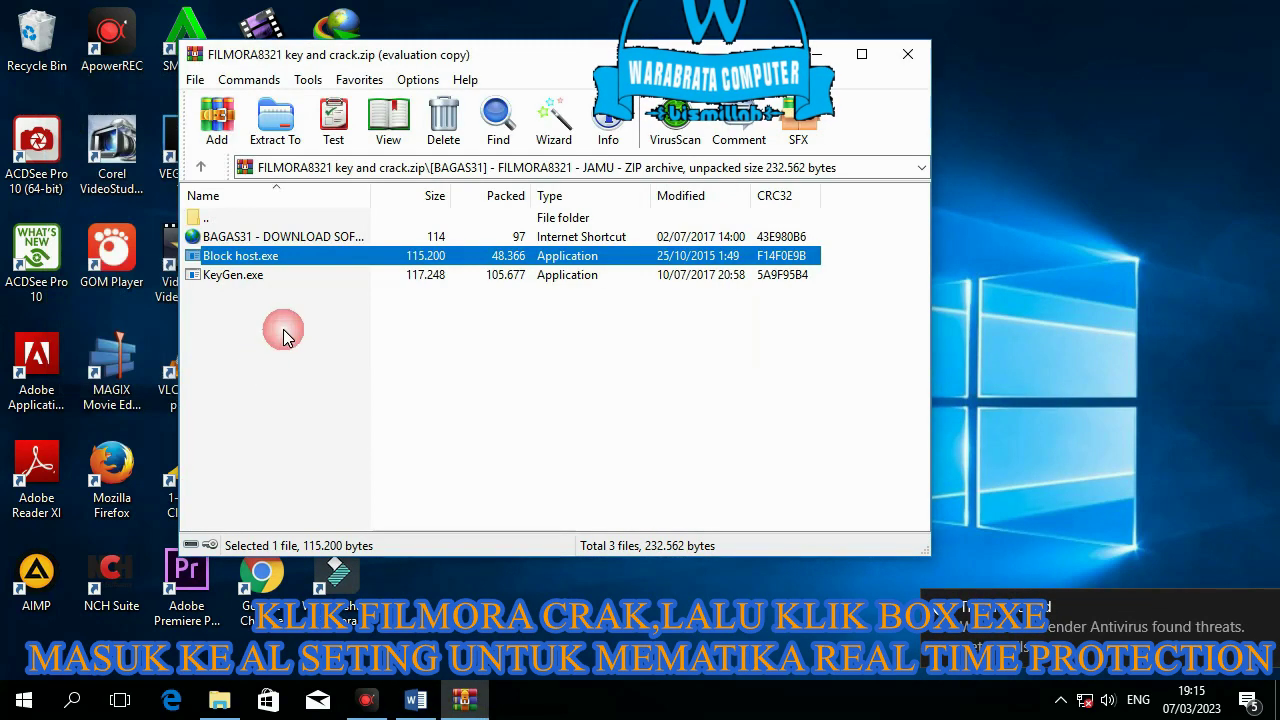
- Open Windows Settings from the notifications panel showing the Defender alerts
{"action": "left_click", "coordinate": [1247, 703]}
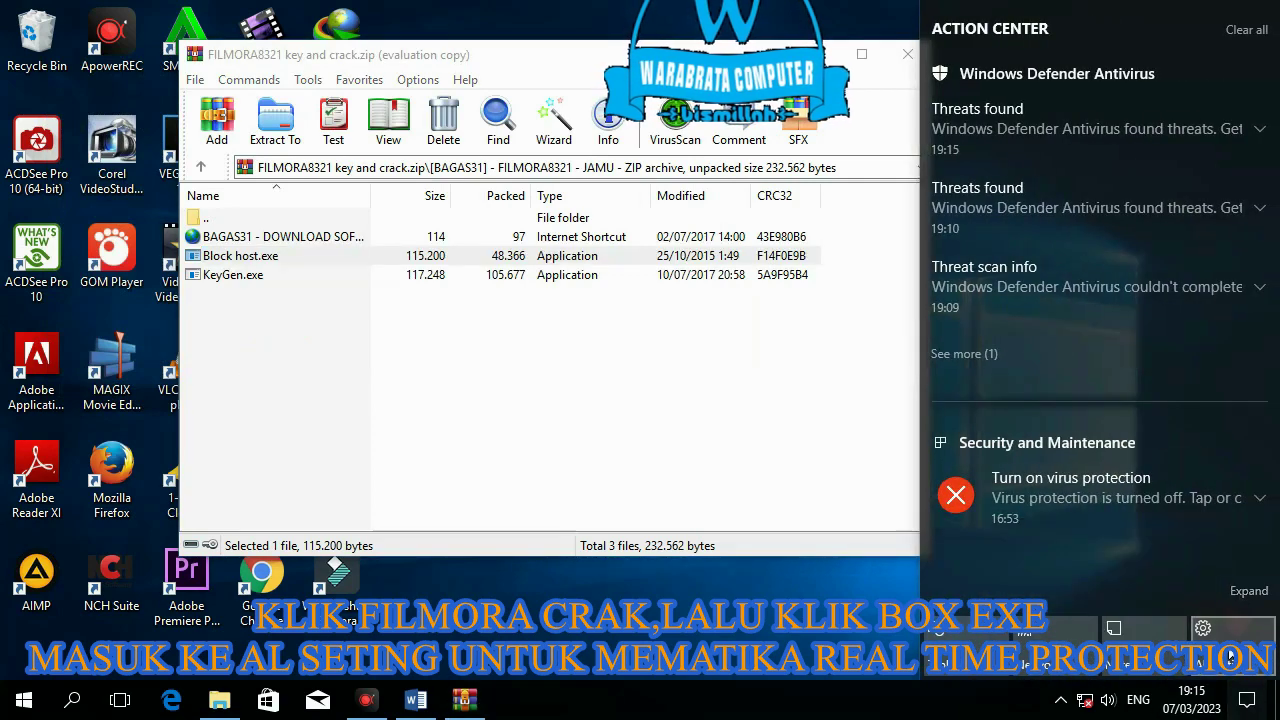
{"action": "left_click", "coordinate": [1205, 635]}
{"action": "scroll", "coordinate": [530, 480], "scroll_direction": "down", "scroll_amount": 2}
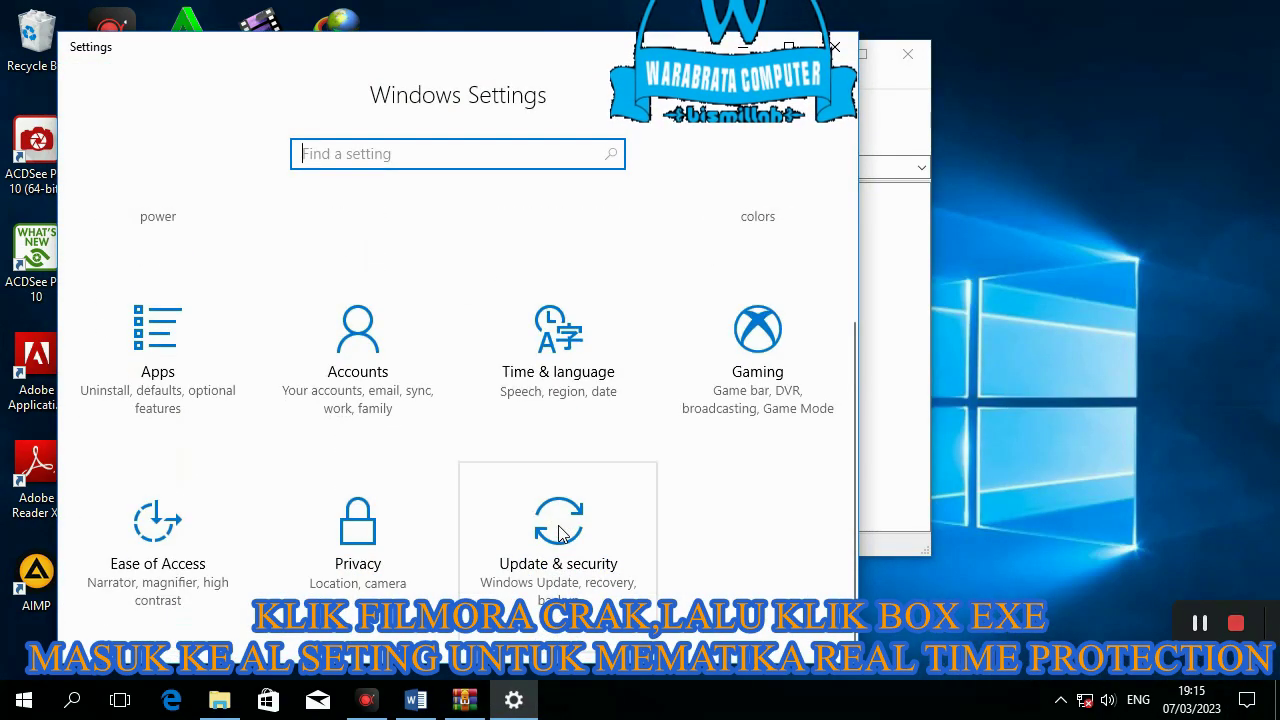
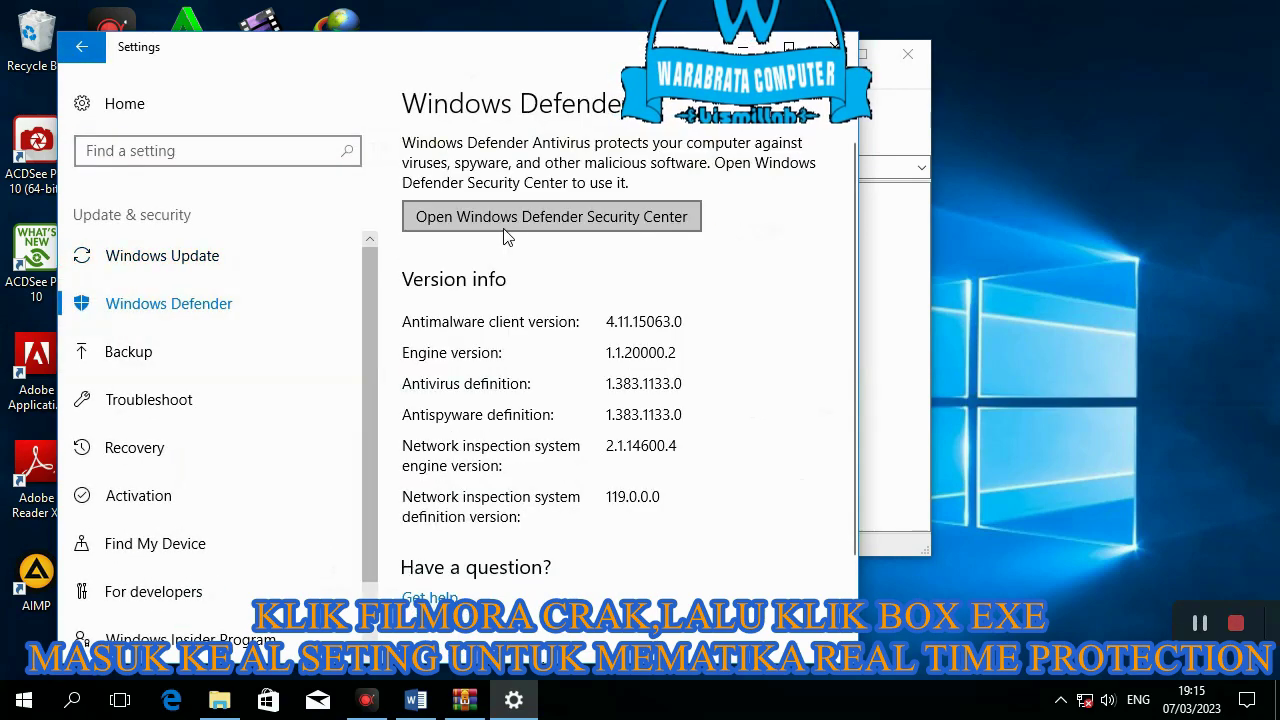
{"action": "left_click", "coordinate": [505, 233]}
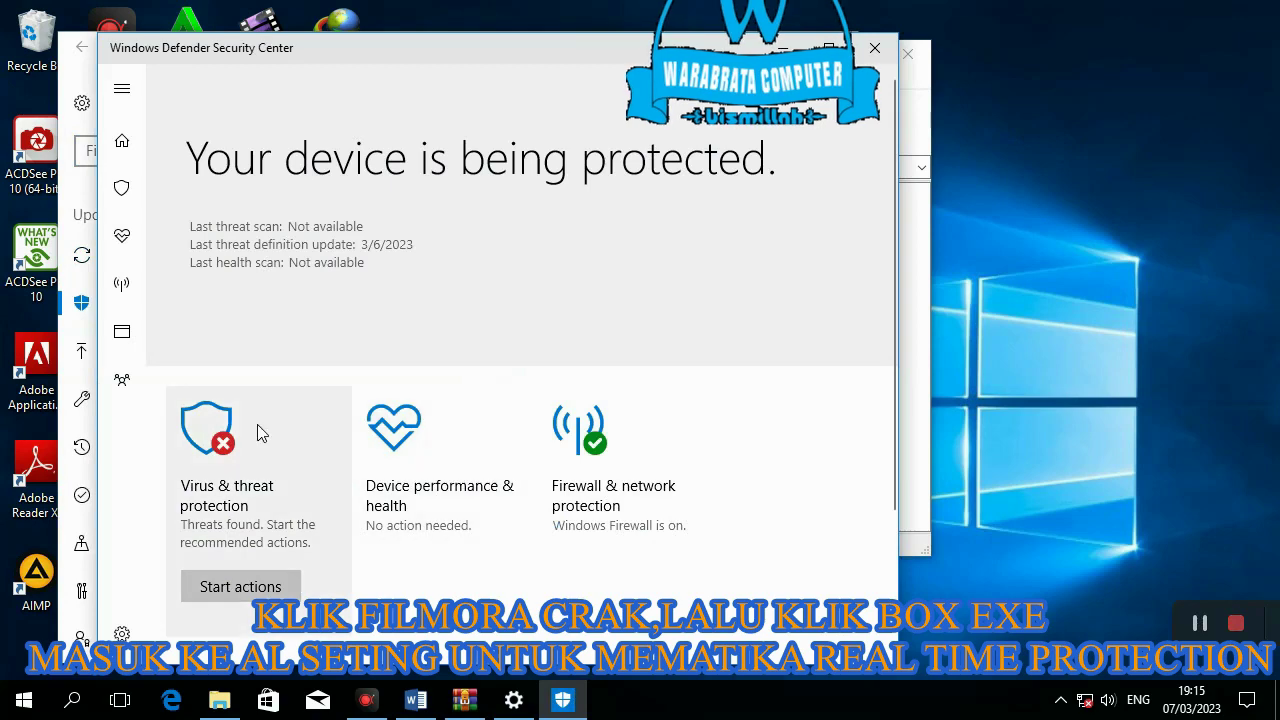
{"action": "left_click", "coordinate": [232, 440]}
{"action": "scroll", "coordinate": [333, 395], "scroll_direction": "down", "scroll_amount": 1}
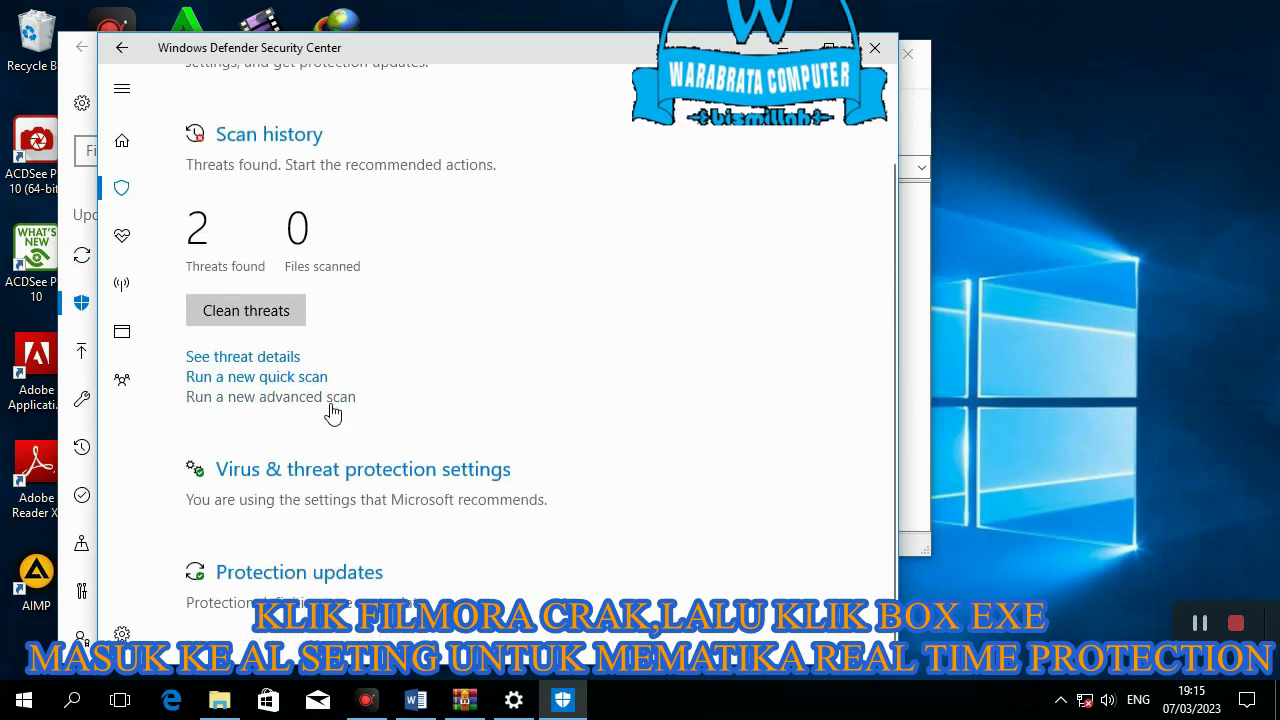
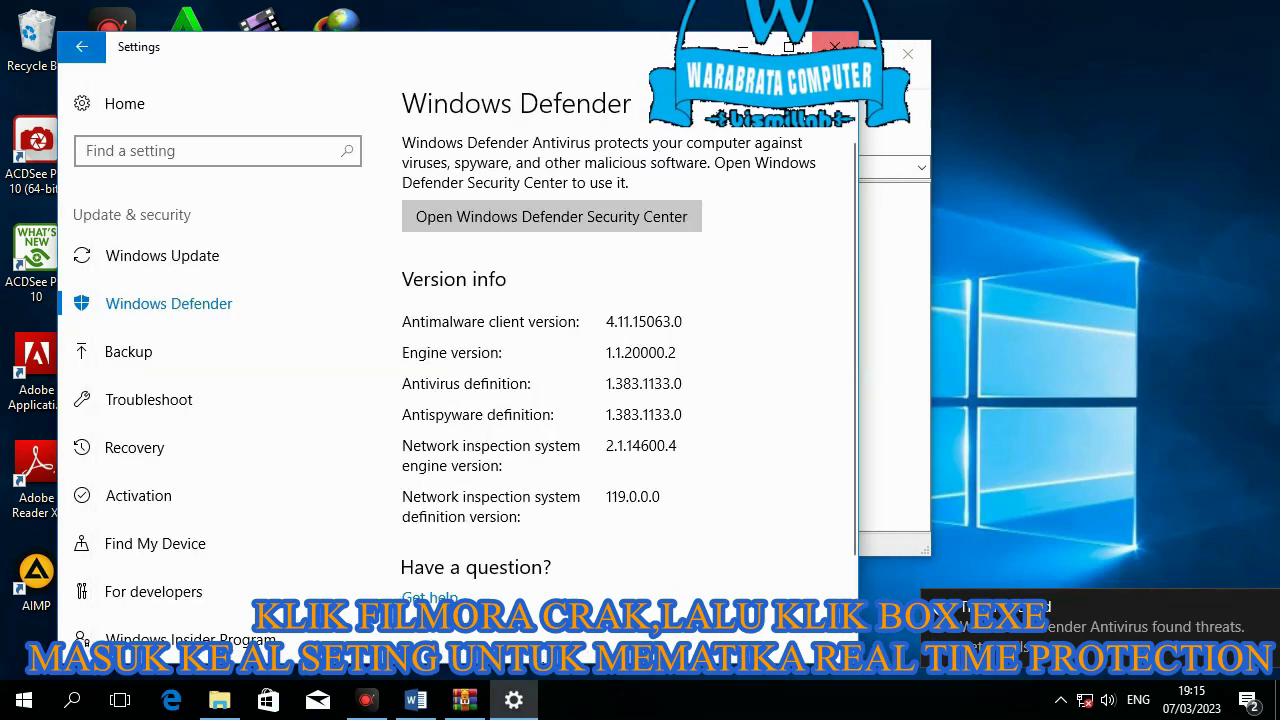
- Close the Settings window showing the Windows Defender page with Alt+F4
{"action": "key", "text": "alt+F4"}
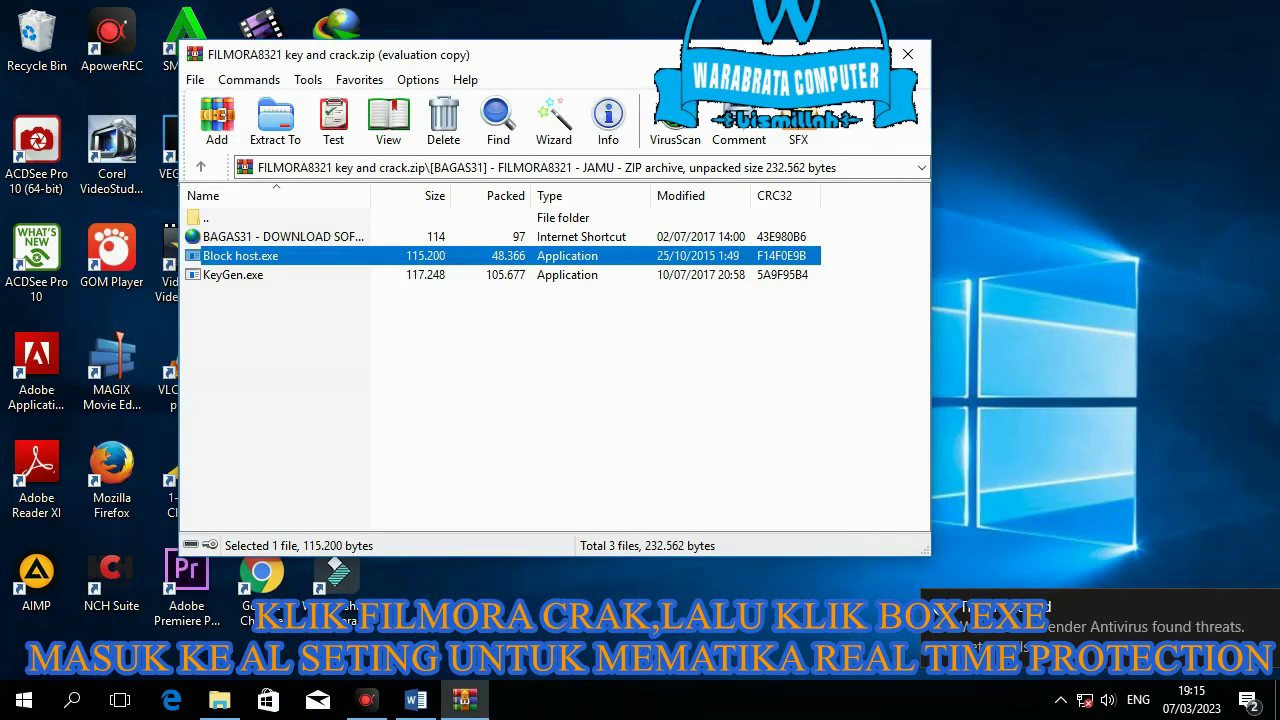
- Run Block host.exe and KeyGen.exe from the archive, choosing Keep Run on both Smadav alerts
{"action": "key", "text": "Return"}
{"action": "left_click", "coordinate": [820, 433]}
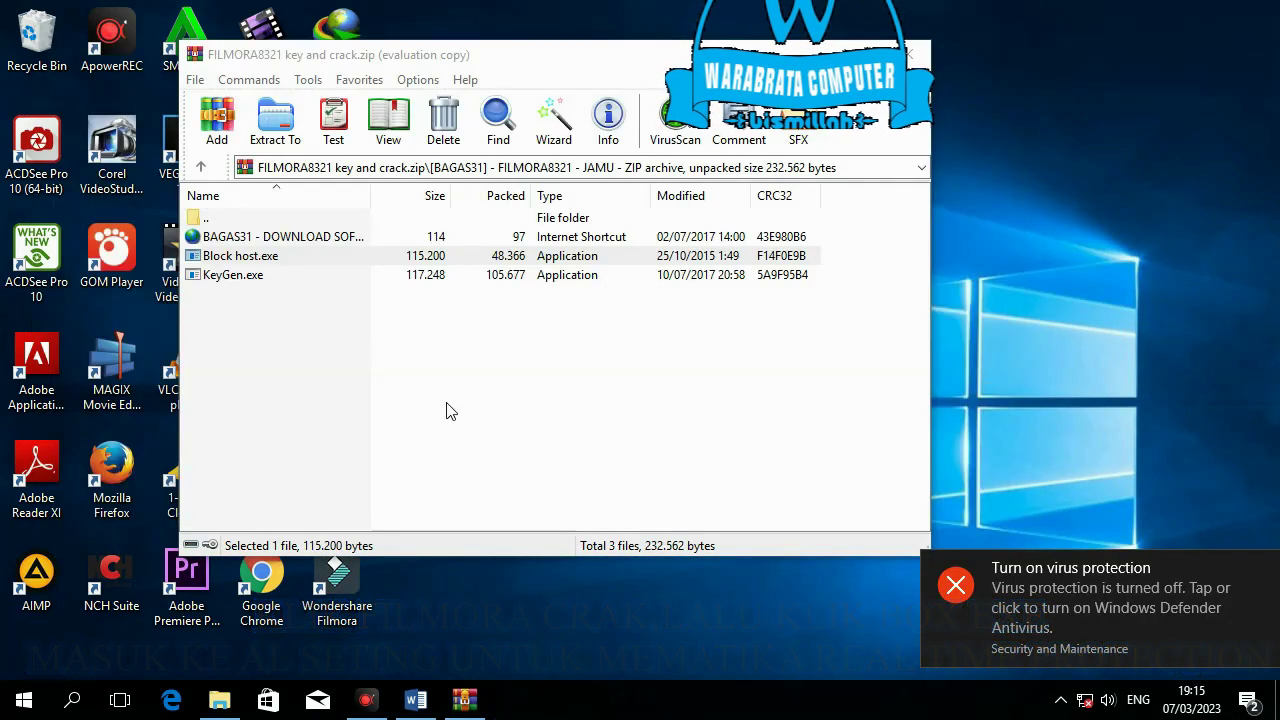
{"action": "double_click", "coordinate": [252, 275]}
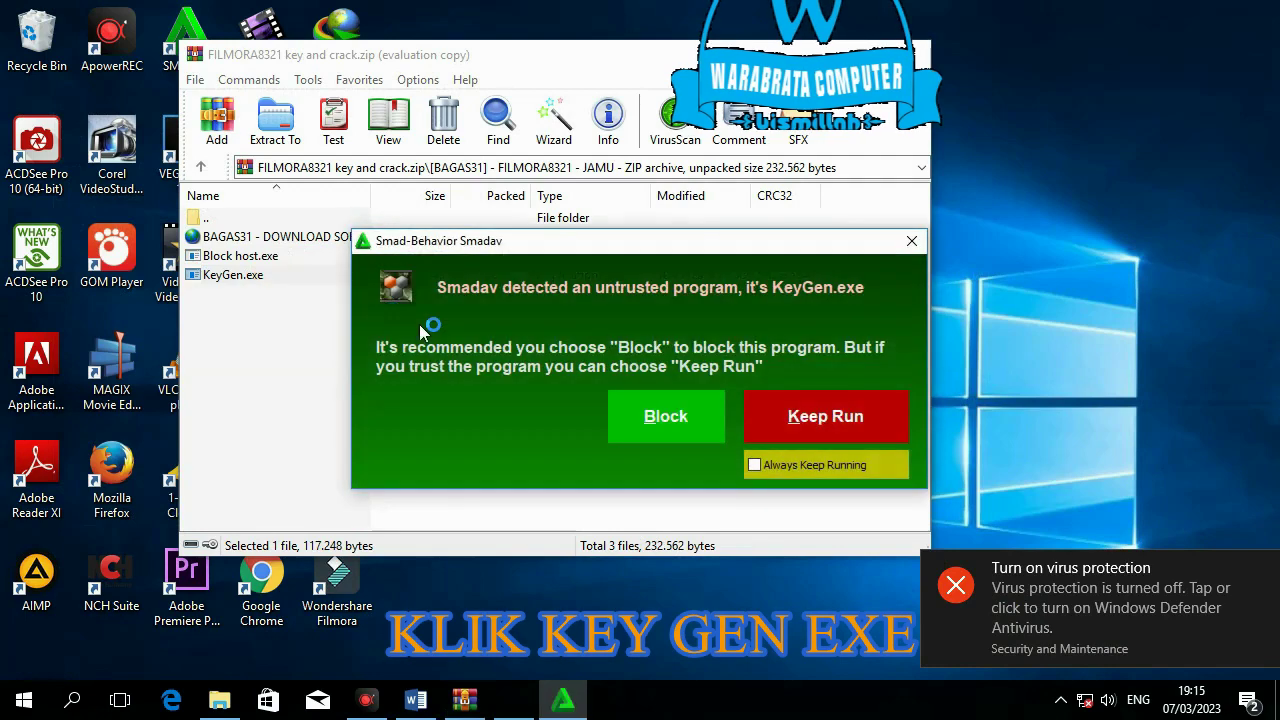
{"action": "left_click", "coordinate": [825, 421]}
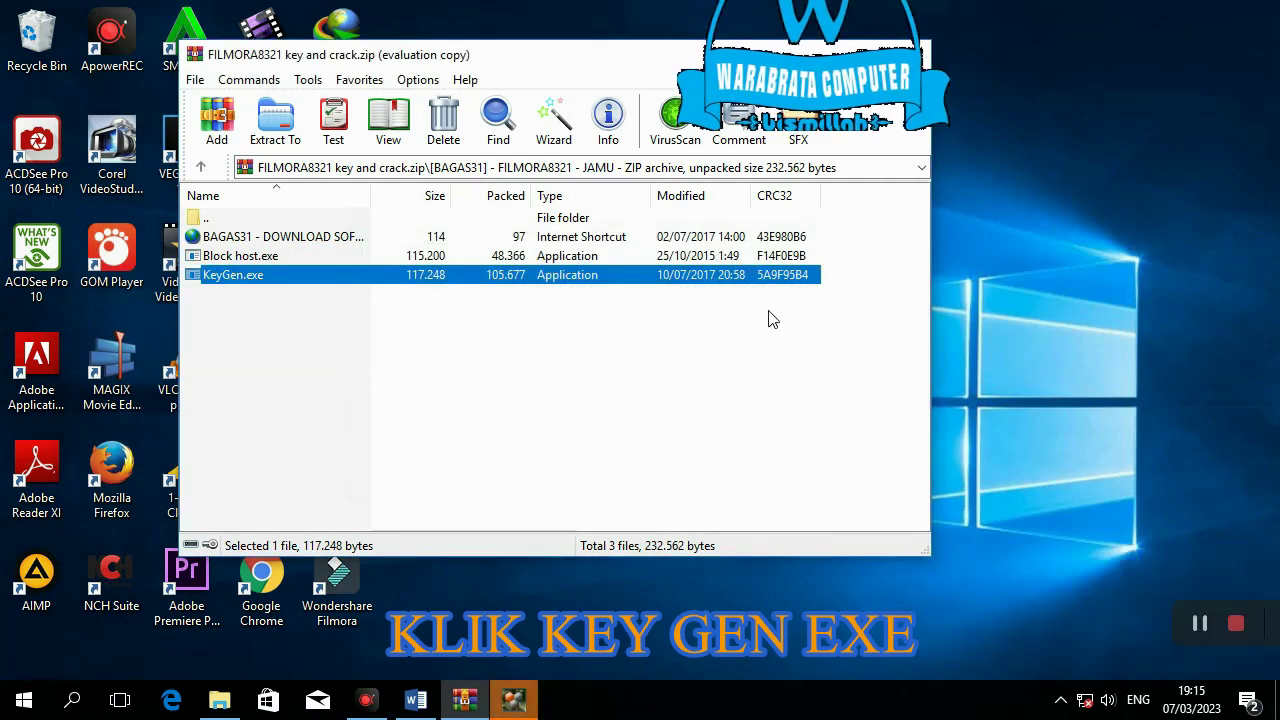
- Move the WinRAR window aside and bring the keygen window to the front
{"action": "left_click_drag", "start_coordinate": [591, 62], "coordinate": [909, 89]}
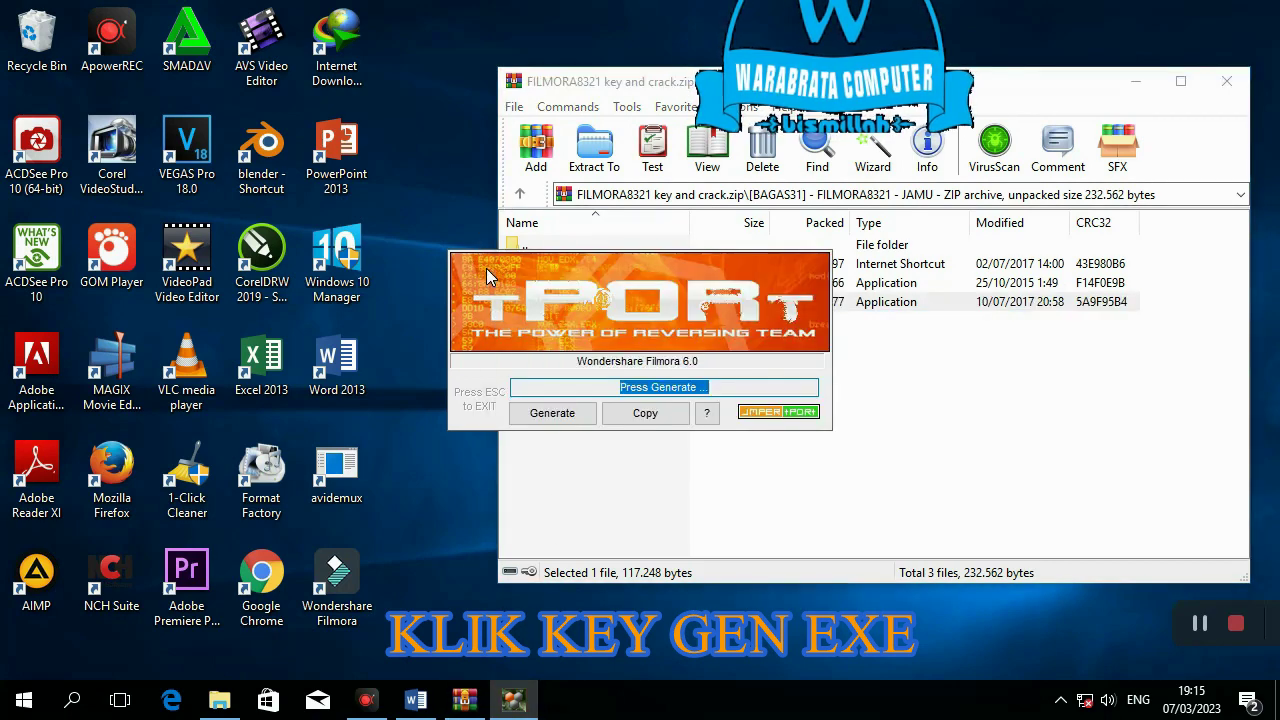
{"action": "left_click", "coordinate": [488, 265]}
{"action": "left_click_drag", "start_coordinate": [503, 278], "coordinate": [539, 280]}
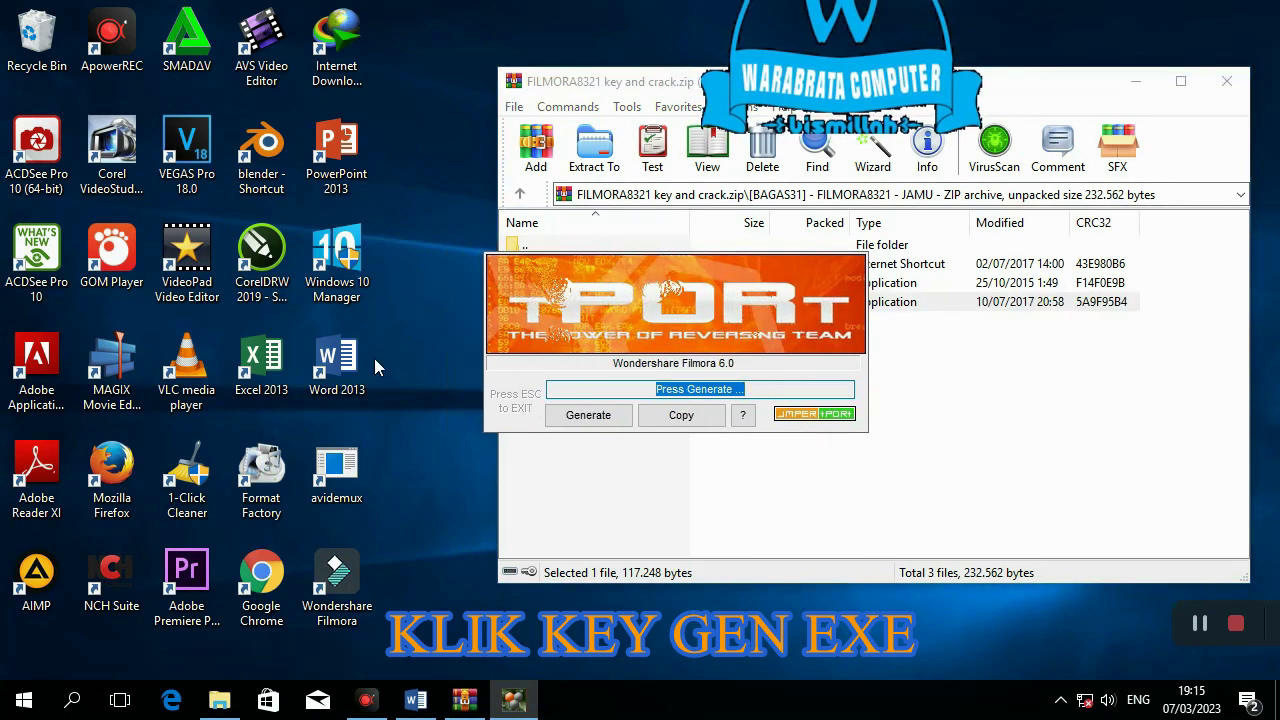
- Launch Filmora from its desktop icon and choose Register on the start screen
{"action": "double_click", "coordinate": [337, 585]}
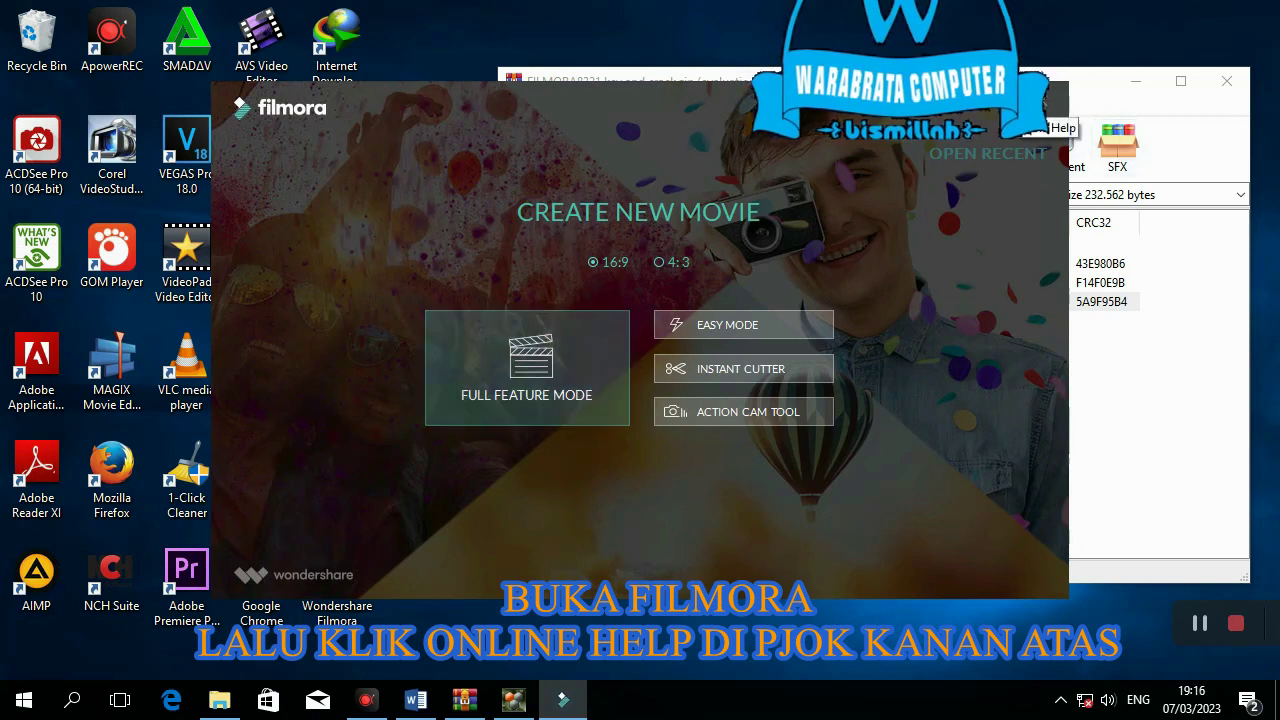
{"action": "left_click", "coordinate": [996, 114]}
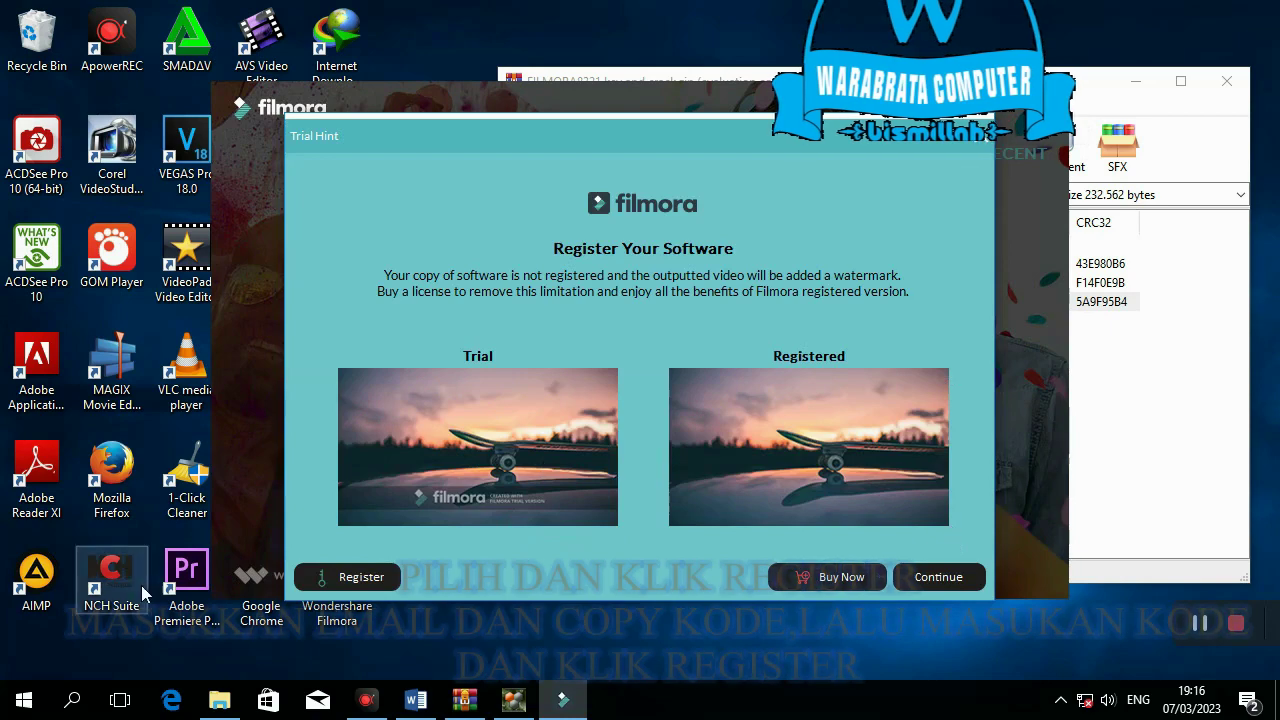
- Open the Register Your Software form and enter the licensee's e-mail address in Licensed e-mail
{"action": "left_click", "coordinate": [322, 578]}
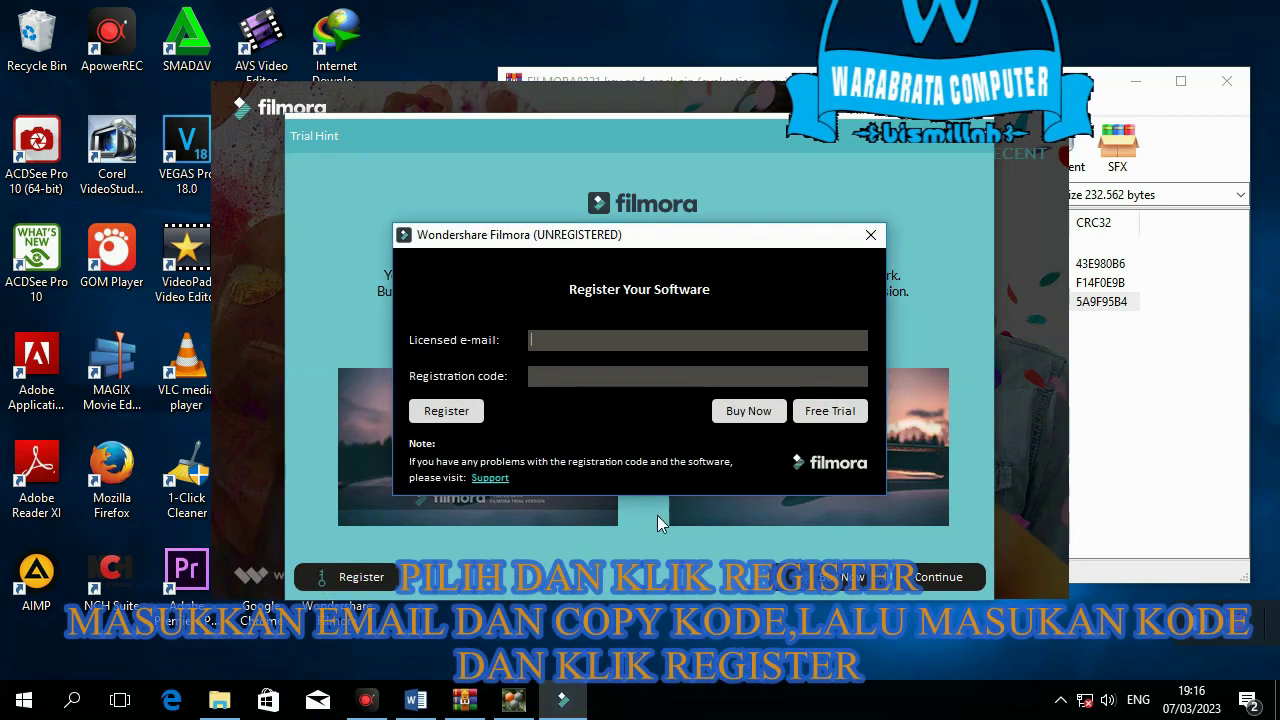
{"action": "left_click", "coordinate": [514, 700]}
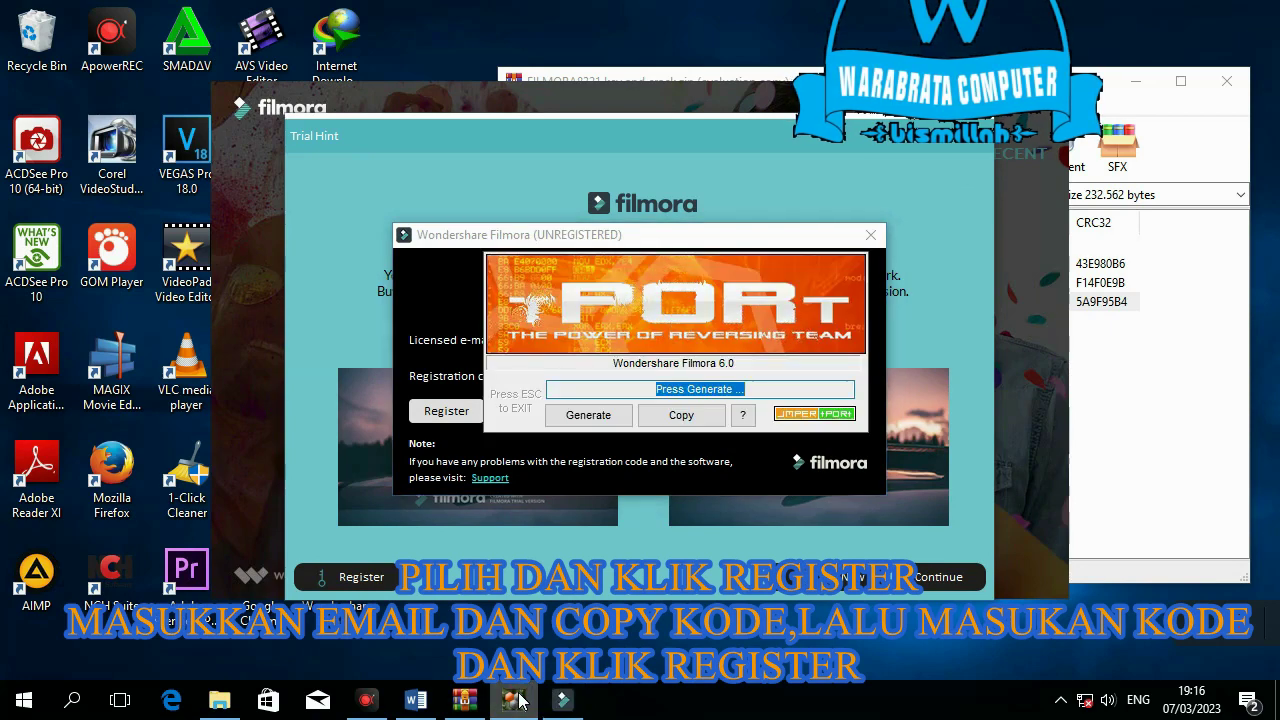
{"action": "left_click", "coordinate": [574, 695]}
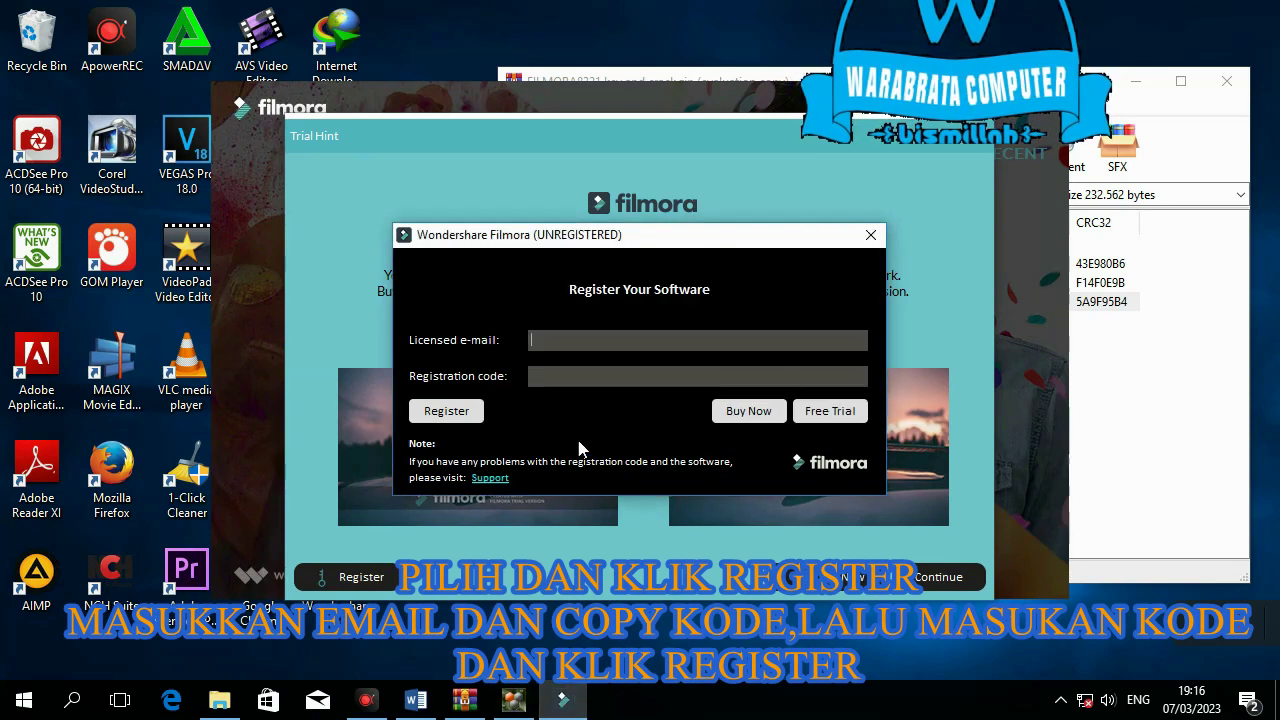
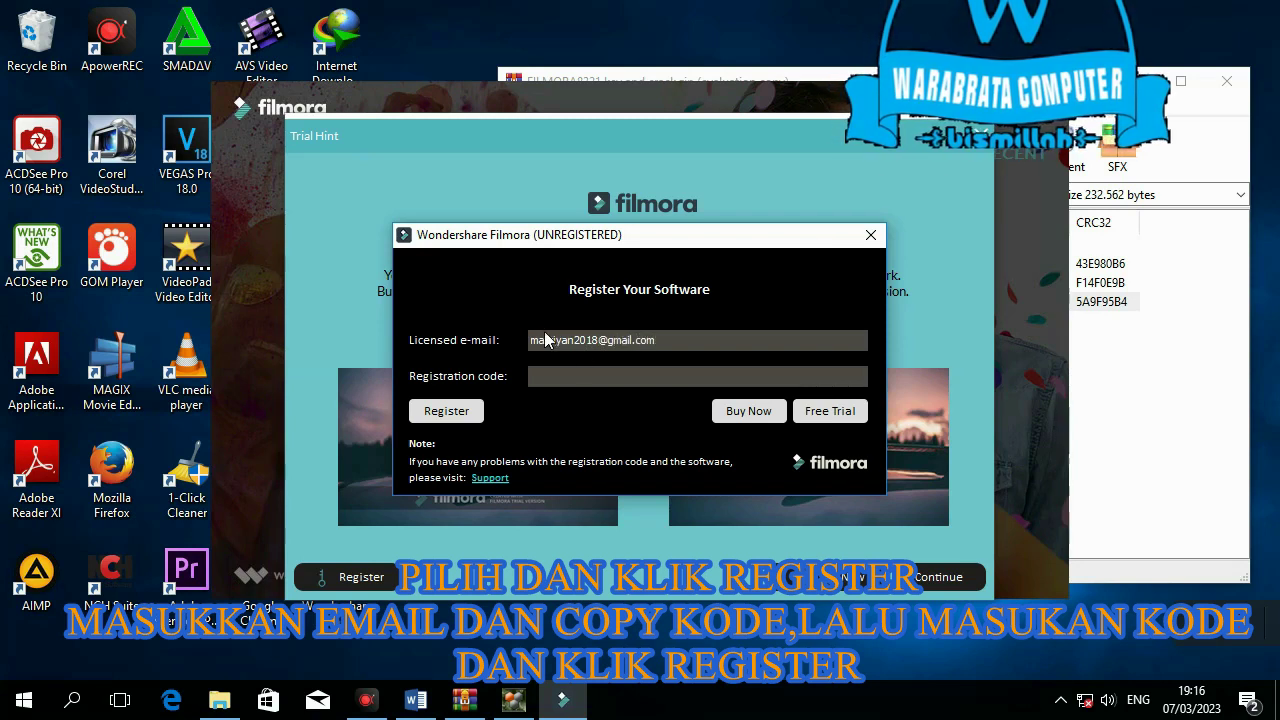
- Generate a Filmora registration code in the keygen and copy it
{"action": "left_click", "coordinate": [513, 700]}
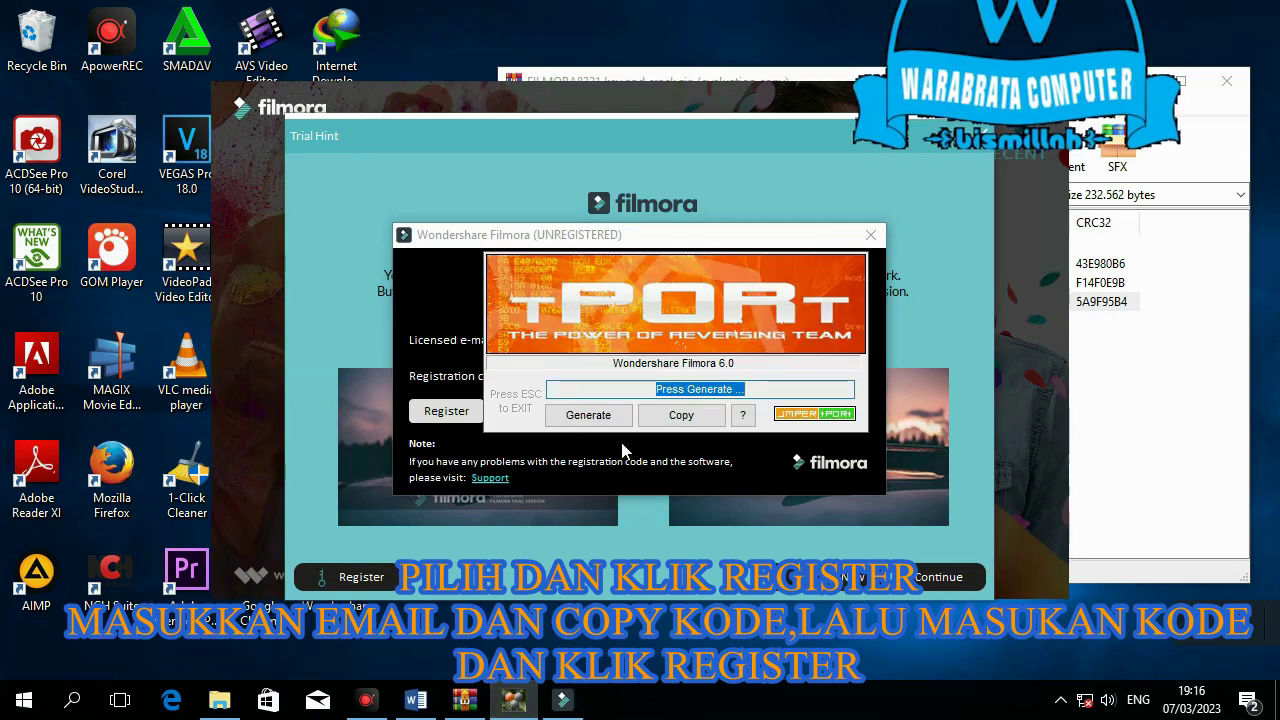
{"action": "left_click", "coordinate": [588, 414]}
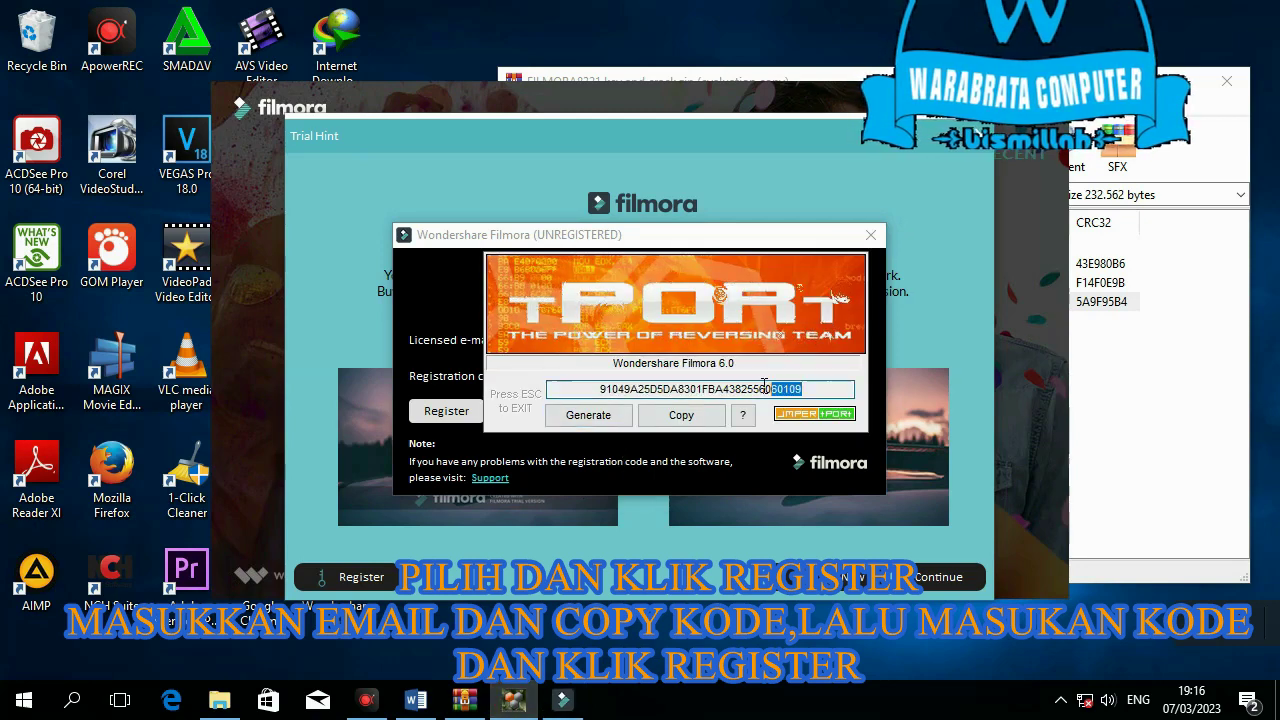
{"action": "left_click_drag", "start_coordinate": [805, 389], "coordinate": [585, 380]}
{"action": "left_click", "coordinate": [673, 424]}
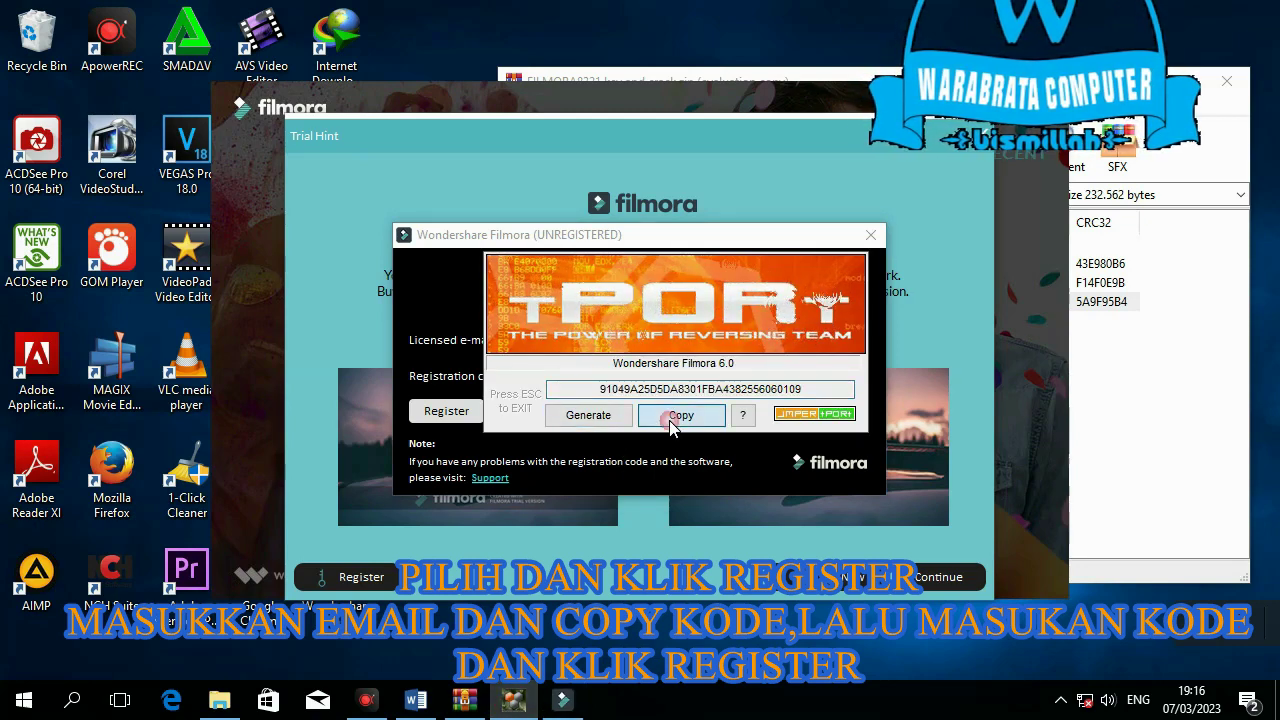
- Paste the code into Filmora's Registration code field and submit with Register
{"action": "left_click", "coordinate": [460, 338]}
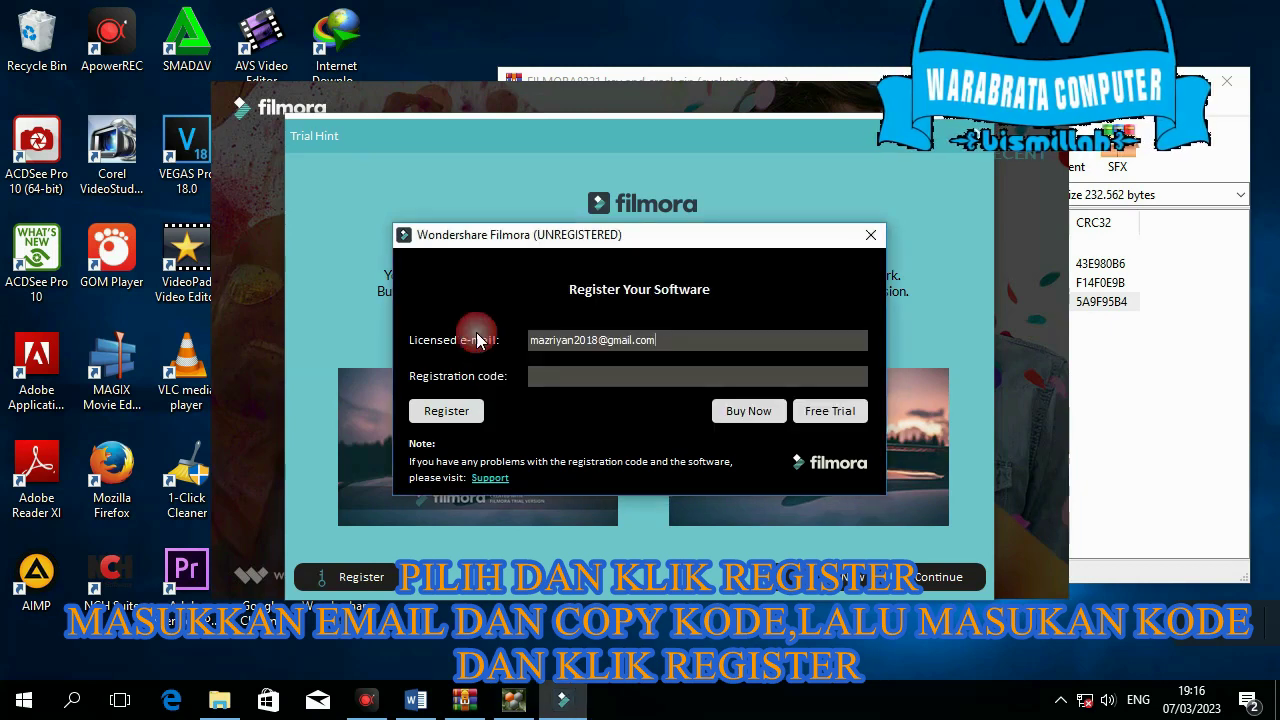
{"action": "left_click", "coordinate": [560, 380]}
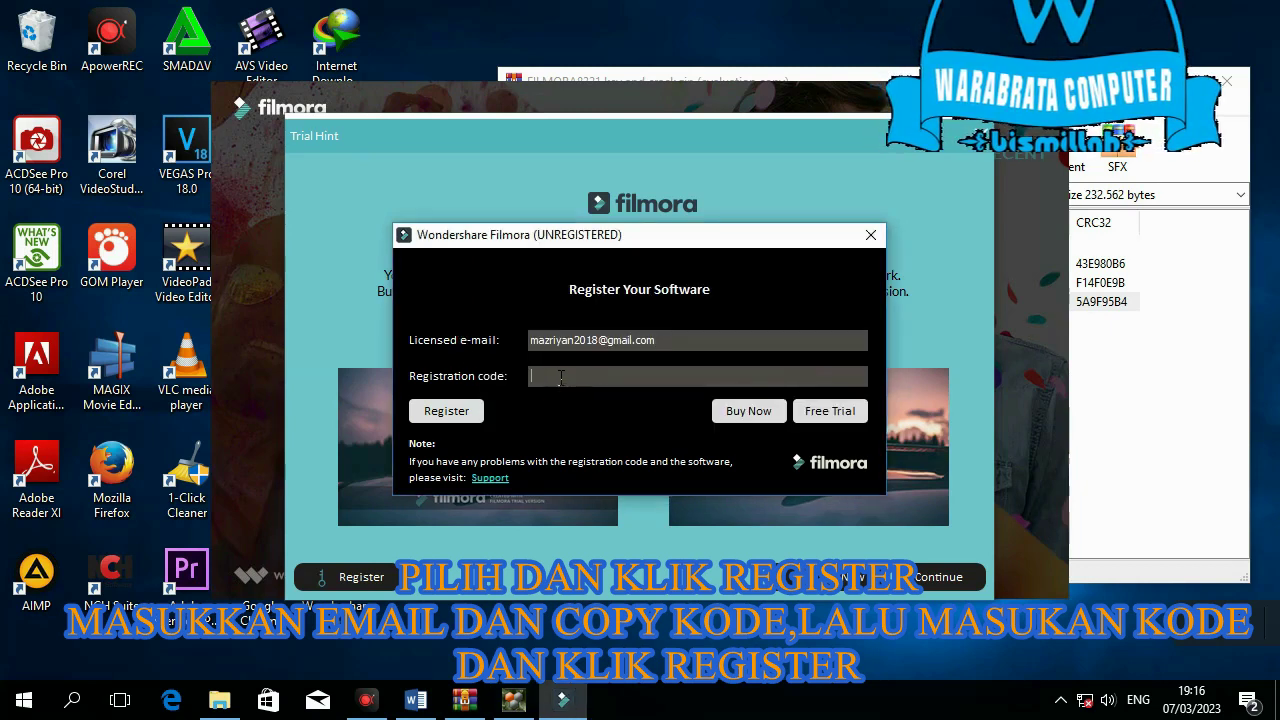
{"action": "key", "text": "ctrl+v"}
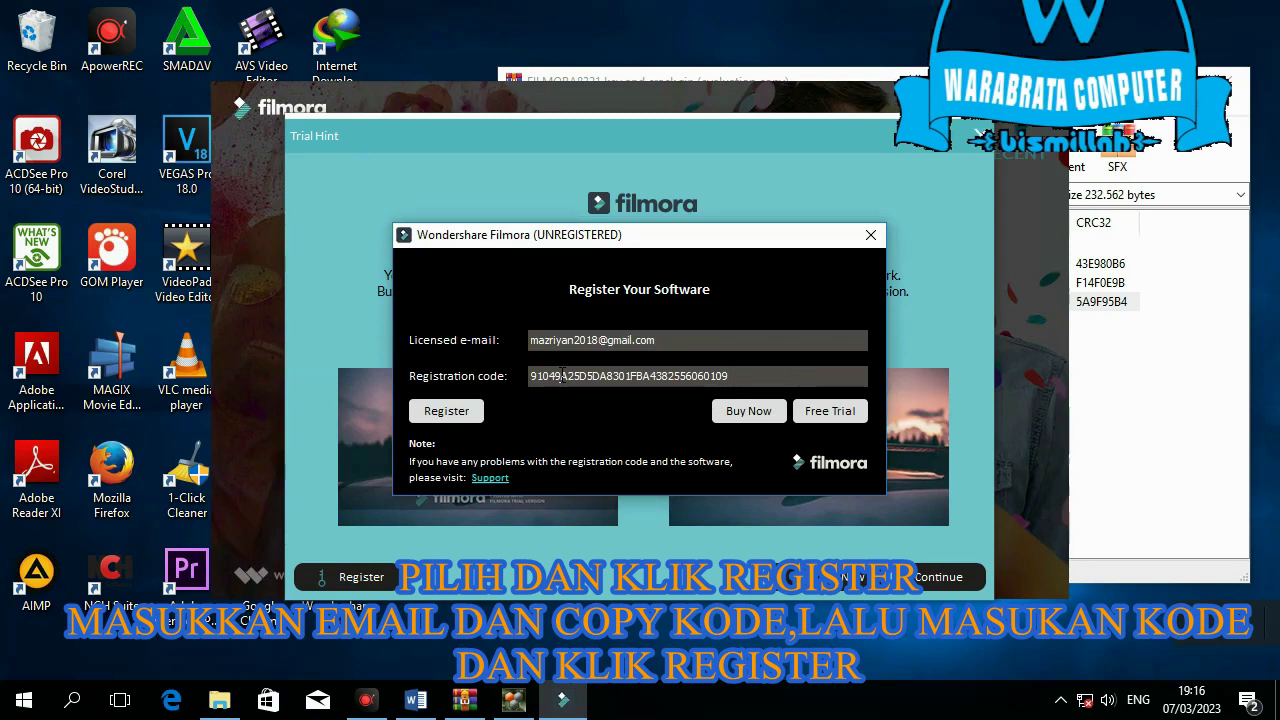
{"action": "left_click", "coordinate": [466, 416]}
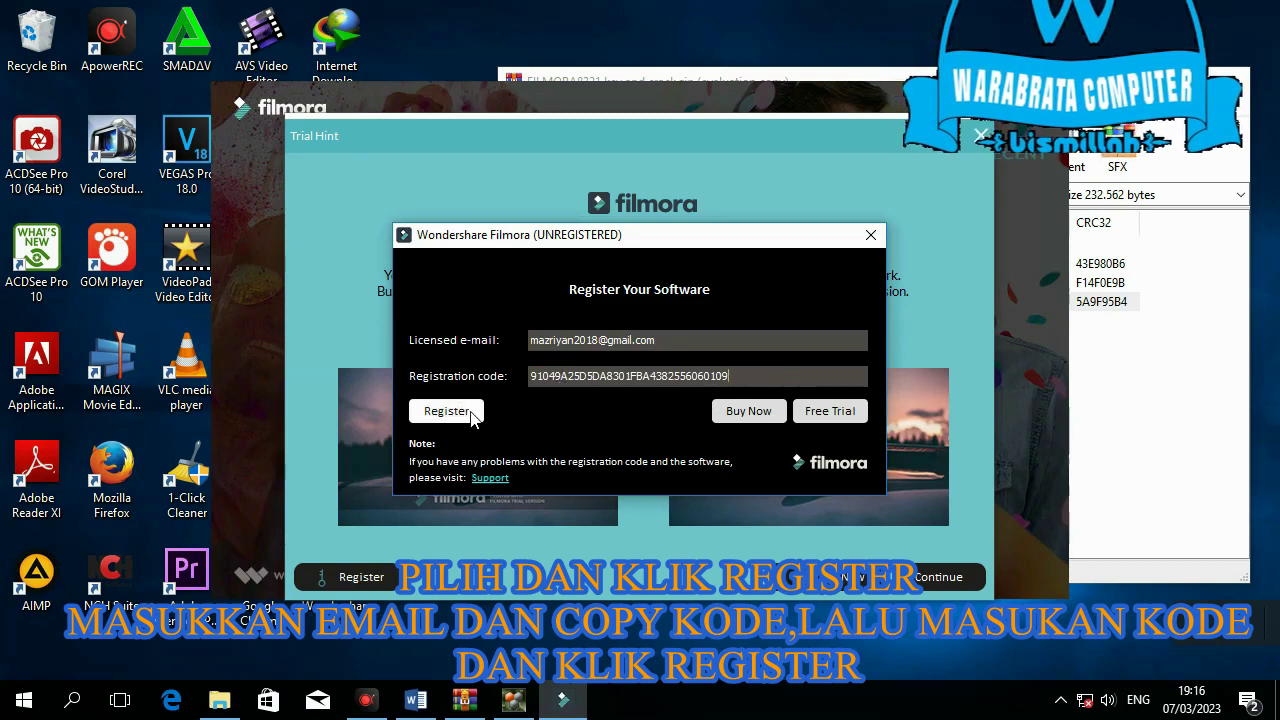
{"action": "left_click", "coordinate": [471, 416]}
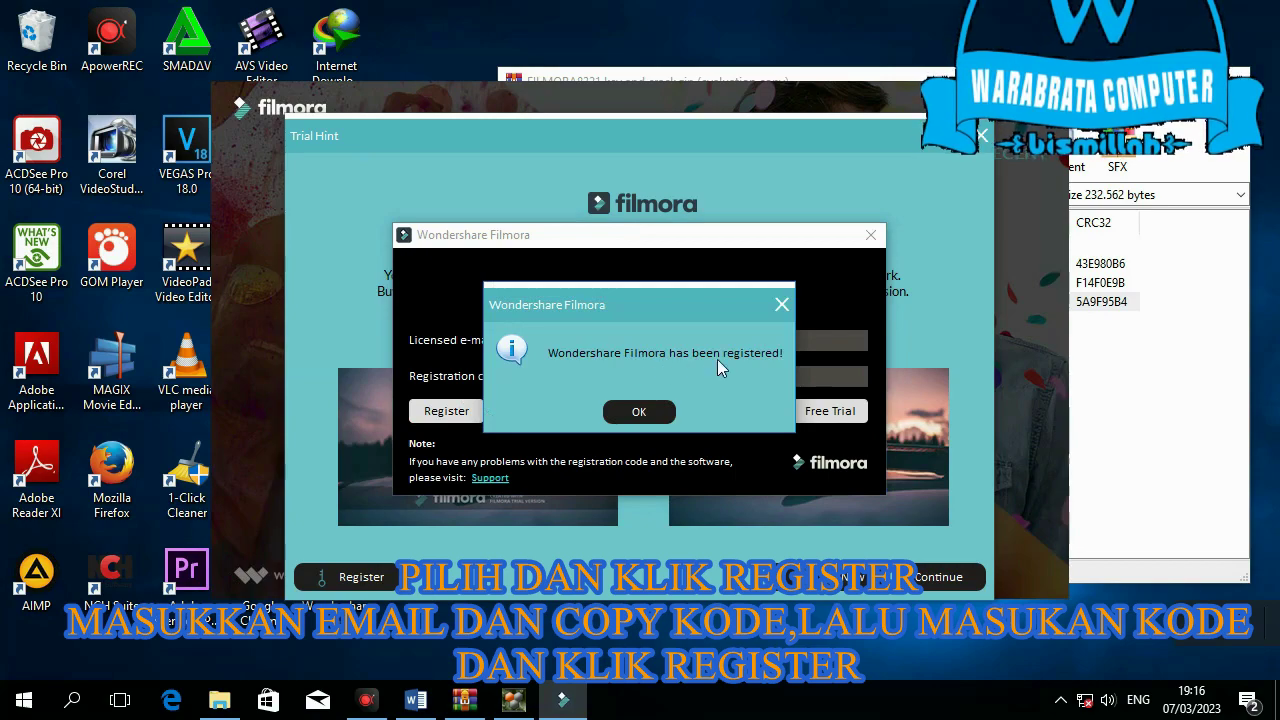
- Accept the registration confirmation, then close the Chrome page and the Filmora start screen
{"action": "left_click", "coordinate": [652, 410]}
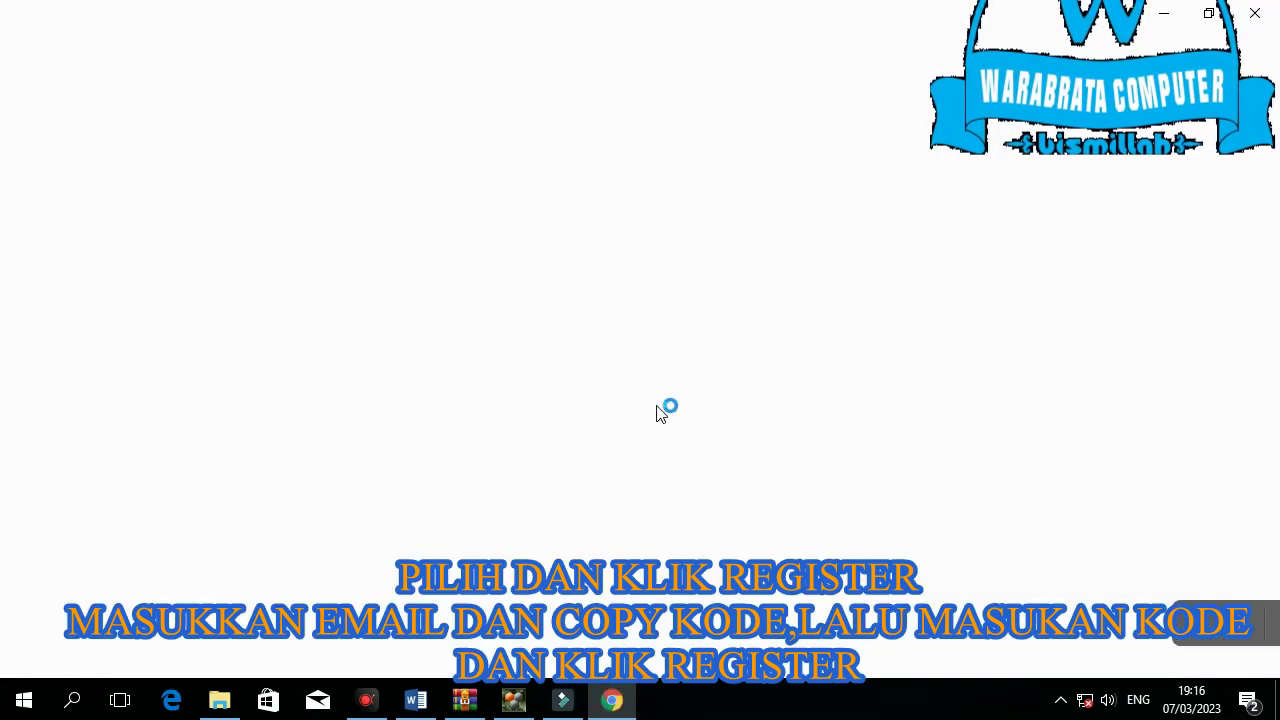
{"action": "left_click", "coordinate": [1262, 20]}
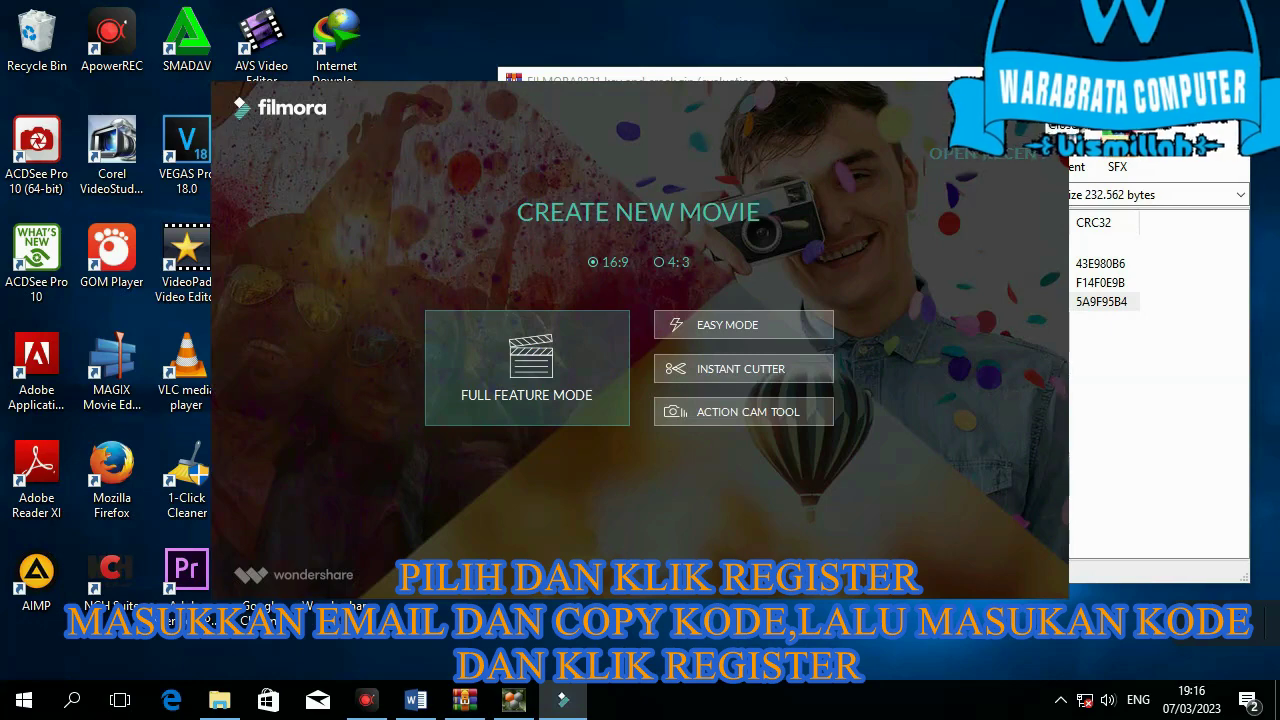
{"action": "left_click", "coordinate": [1052, 100]}
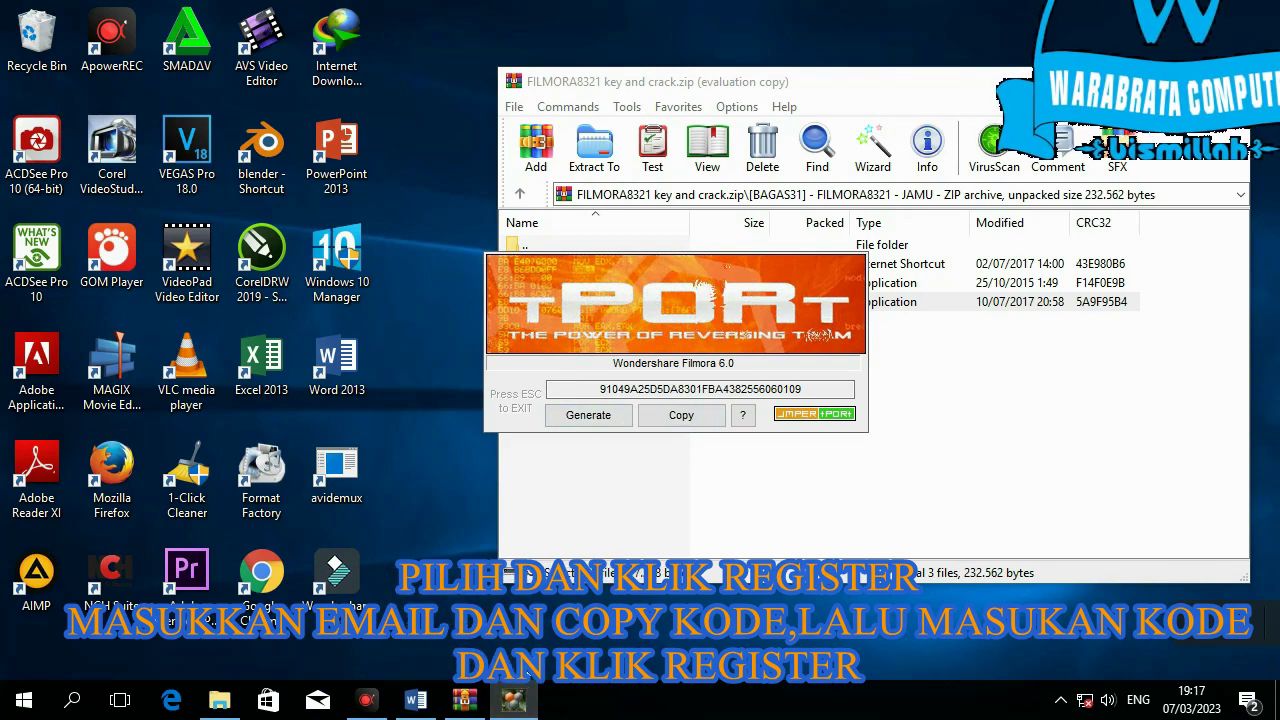
- Close the keygen and WinRAR windows and relaunch Wondershare Filmora from the desktop
{"action": "left_click", "coordinate": [768, 375]}
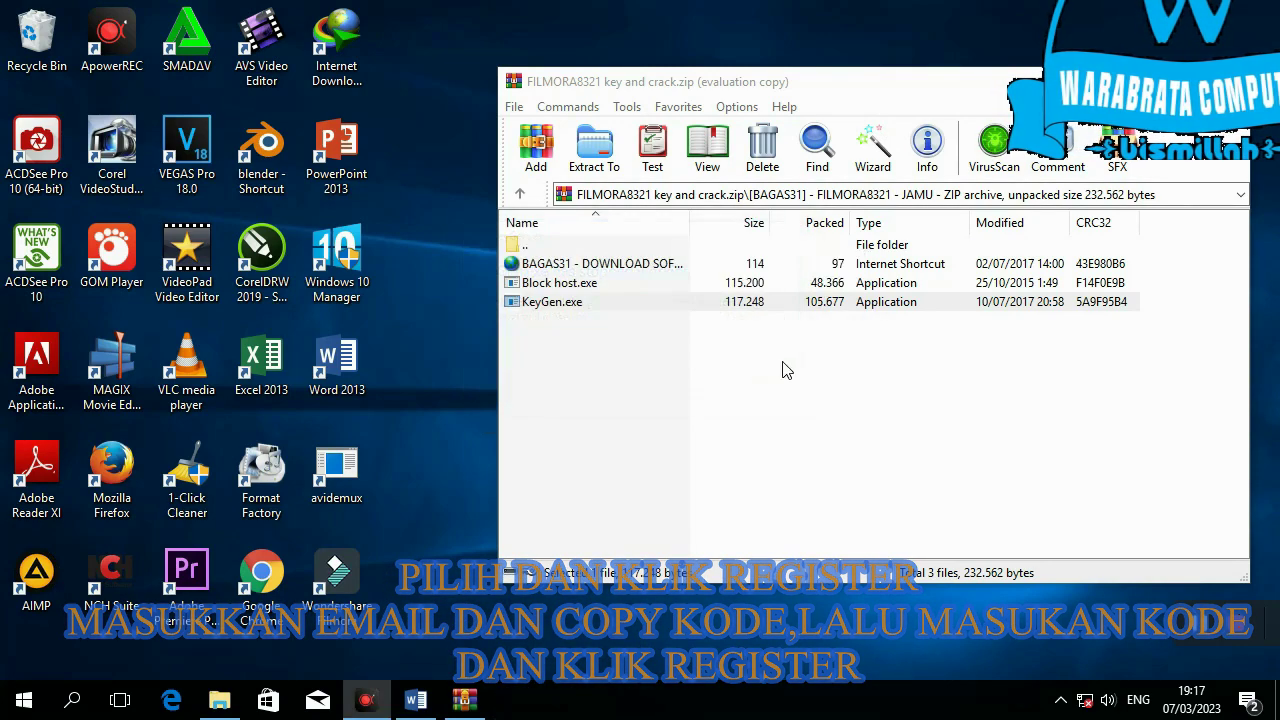
{"action": "left_click", "coordinate": [1227, 82]}
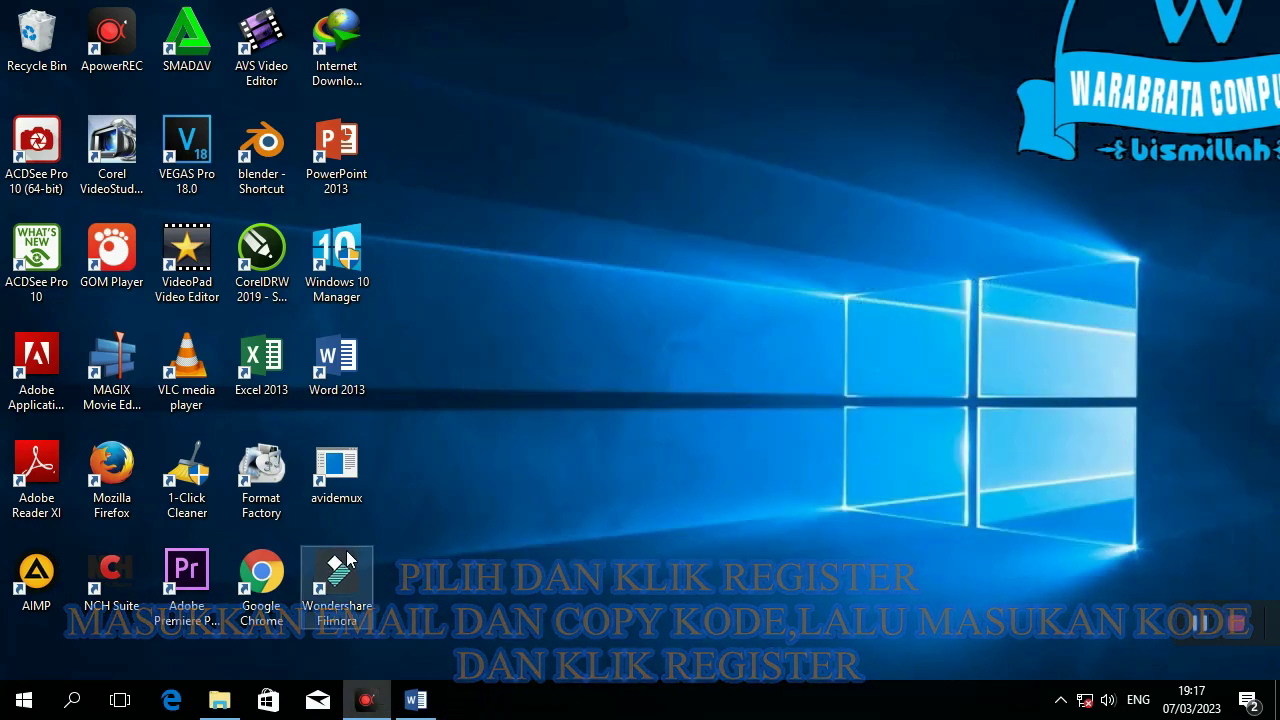
{"action": "double_click", "coordinate": [367, 549]}
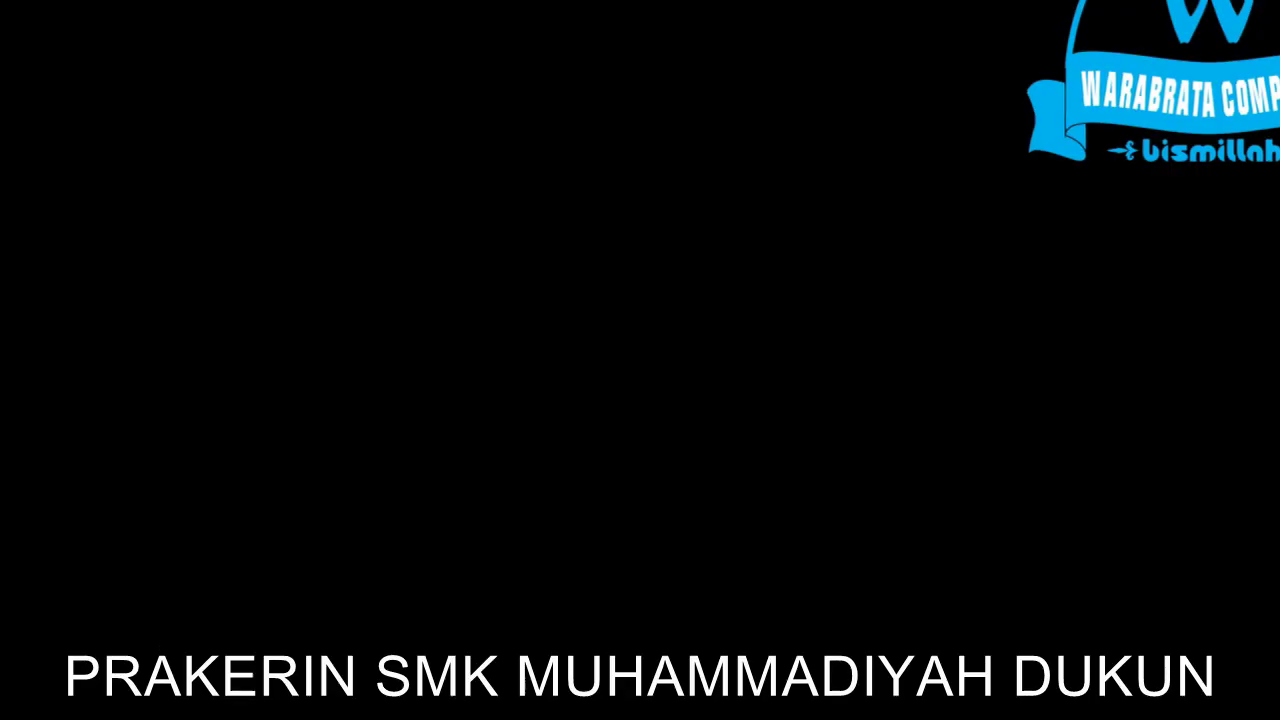